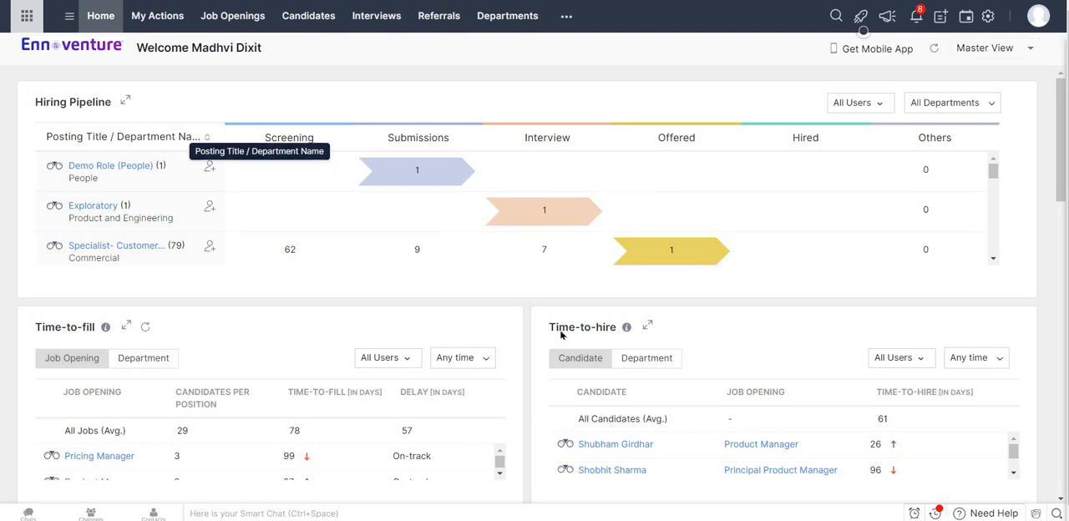
Look through the home dashboard's hiring pipeline, time-to-fill, time-to-hire, age of job, offer acceptance and interview widgets.
scroll(561, 334, down, 10)
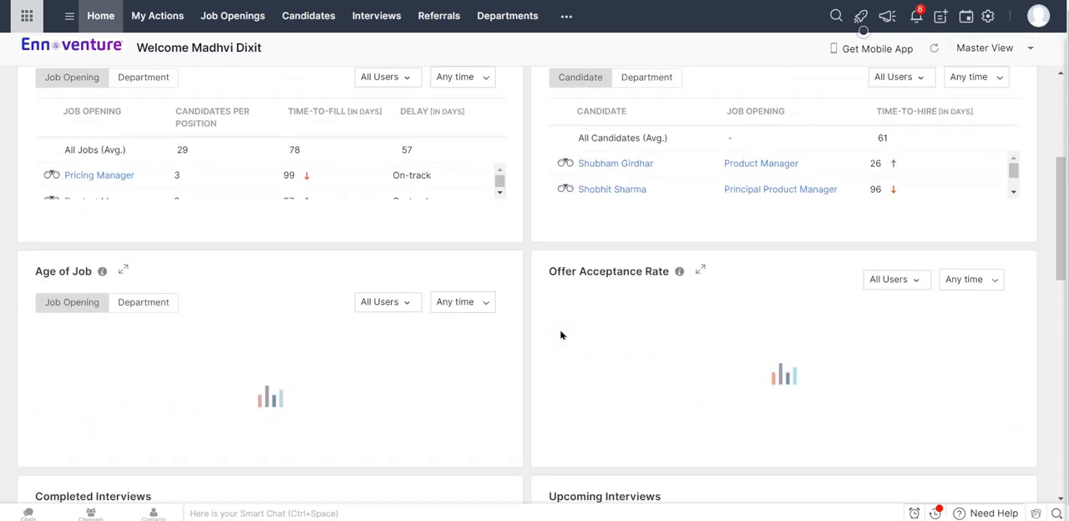
scroll(237, 209, up, 5)
scroll(237, 209, up, 5)
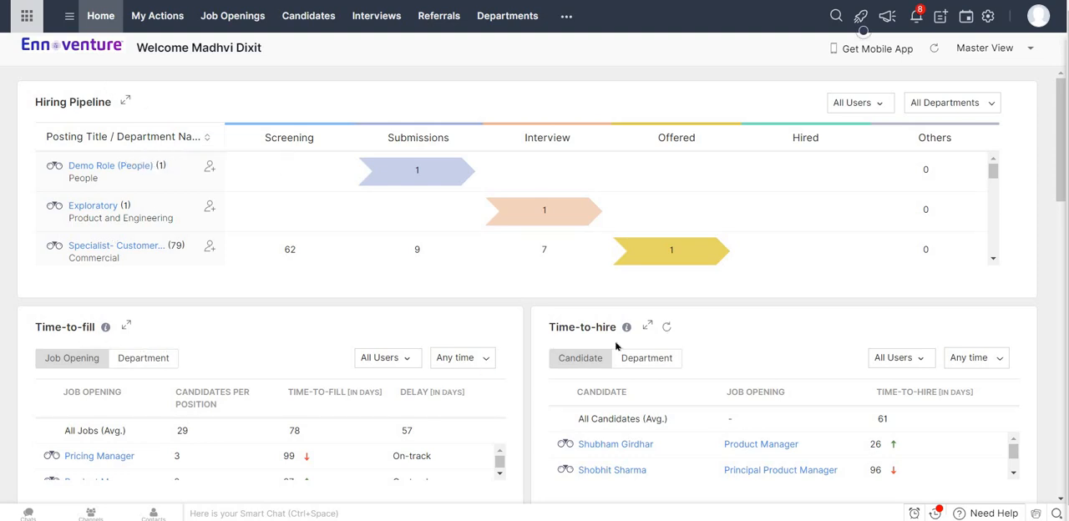
scroll(616, 346, down, 6)
scroll(547, 337, up, 2)
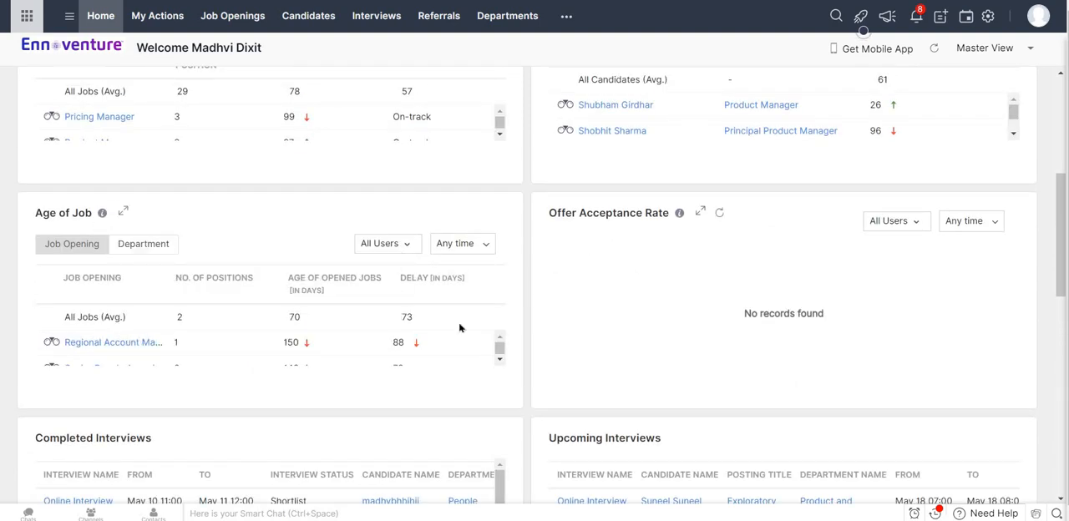
scroll(460, 328, down, 10)
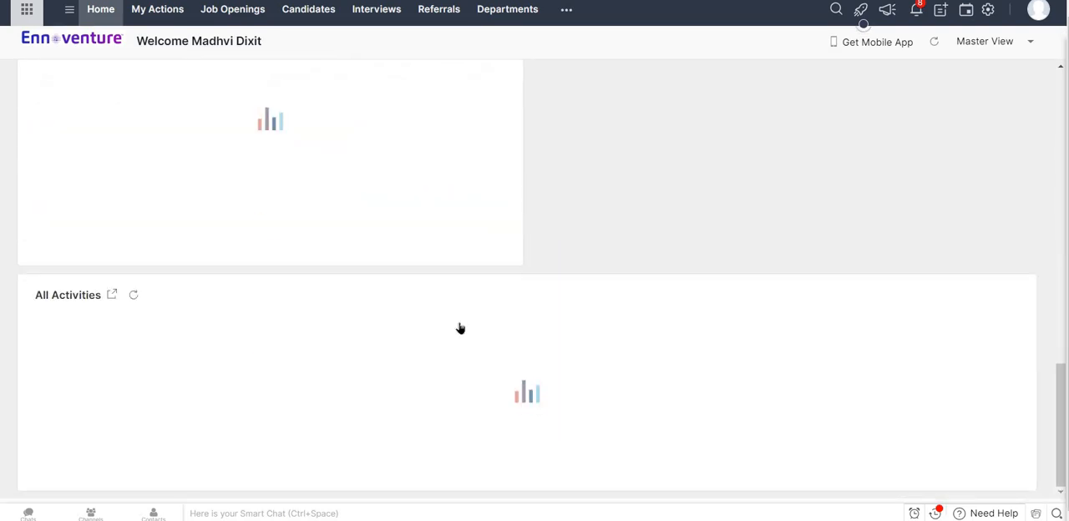
scroll(460, 329, up, 12)
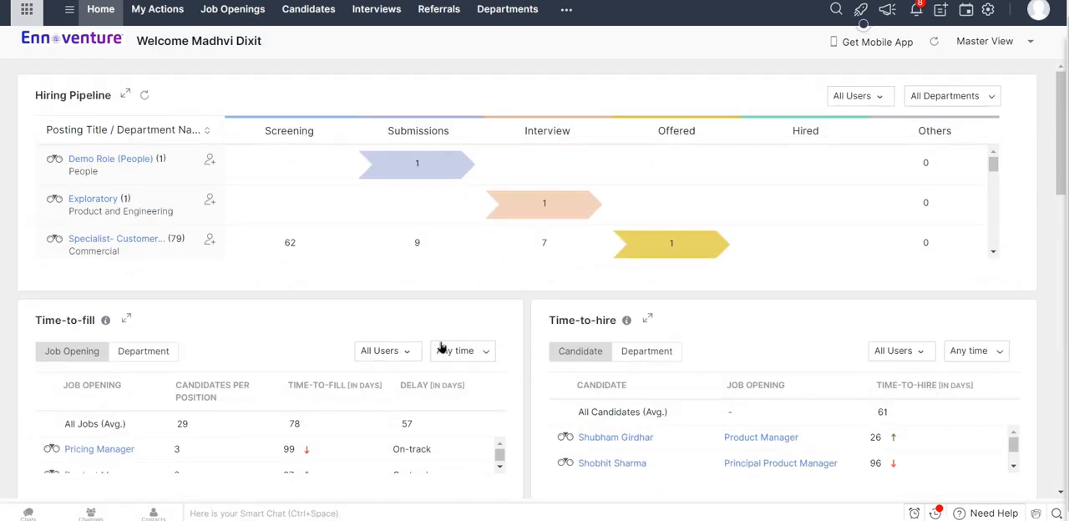
scroll(441, 348, down, 1)
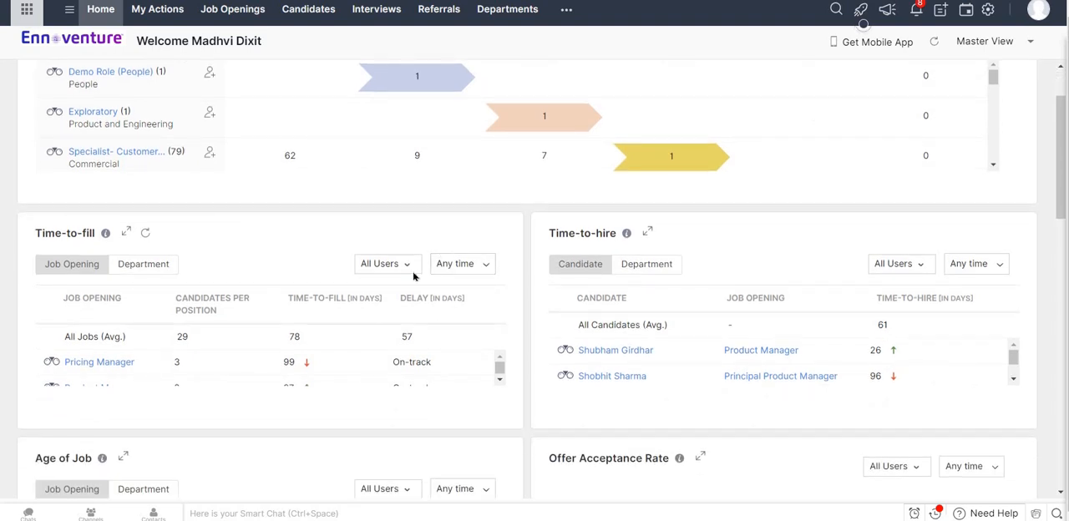
scroll(535, 276, up, 1)
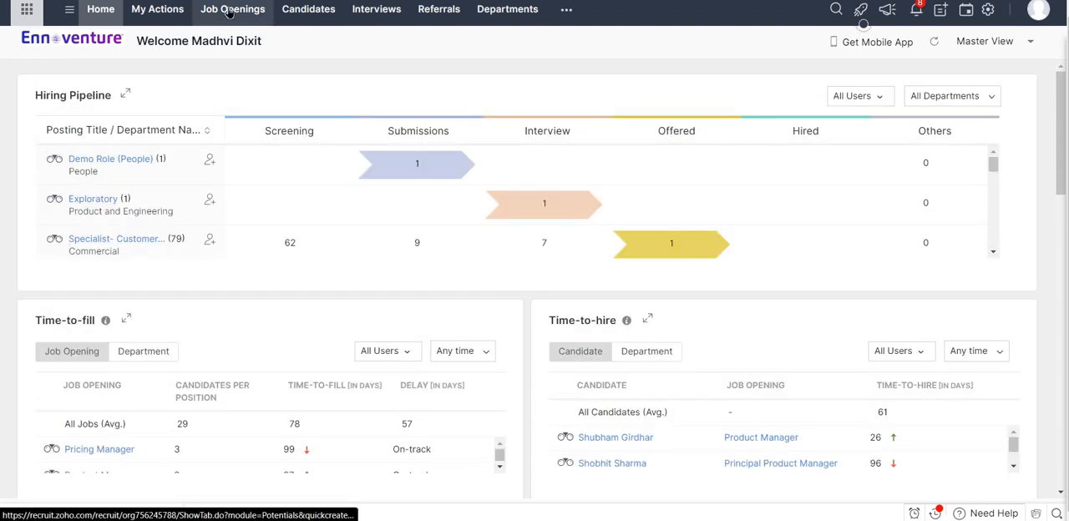
Start creating a new job opening from the job openings list and look through the blank form.
click(230, 13)
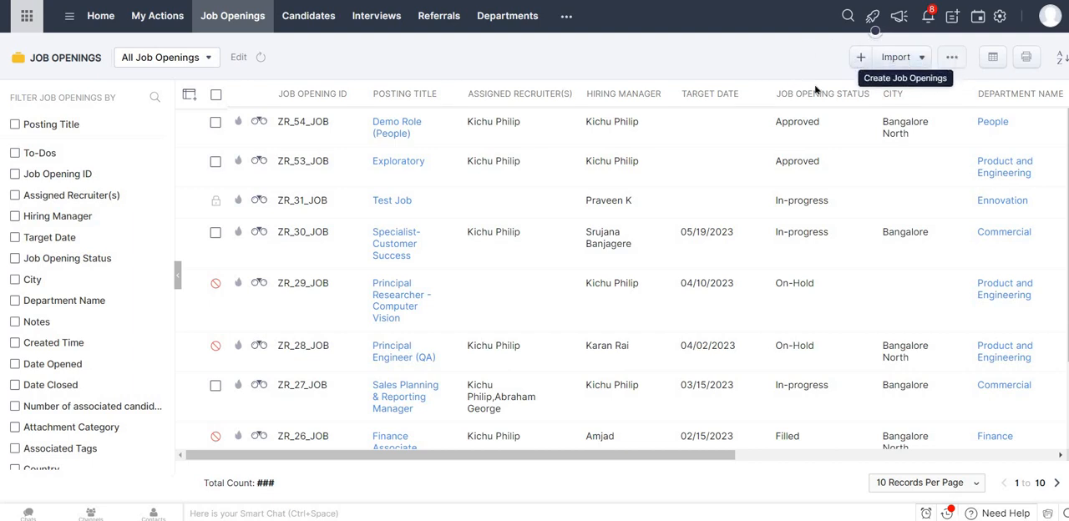
click(863, 62)
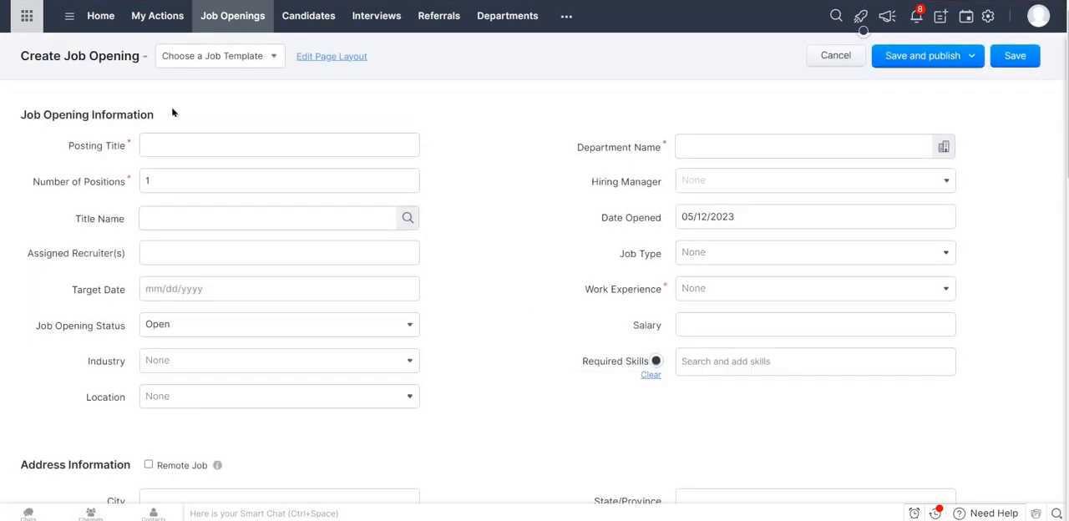
scroll(525, 384, down, 20)
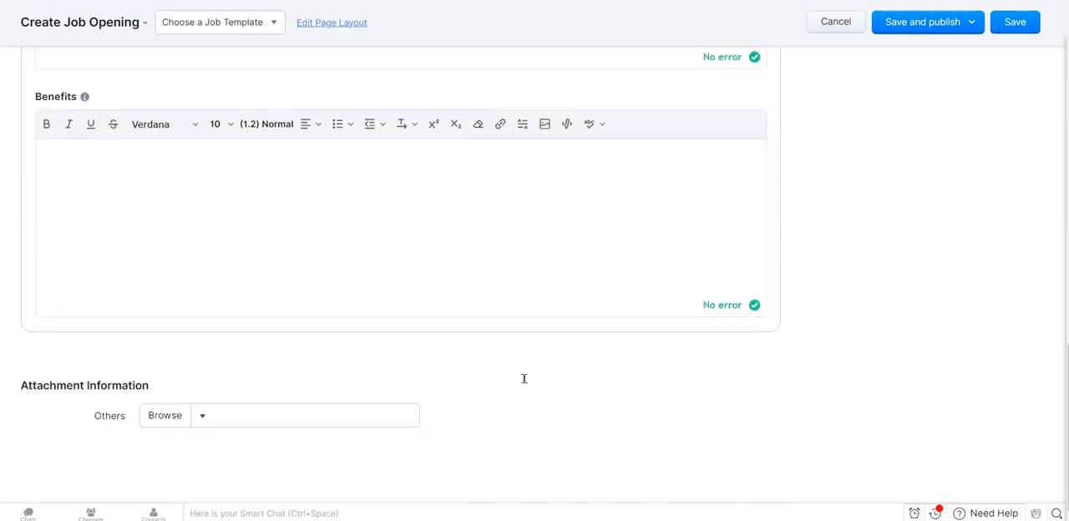
scroll(524, 378, up, 20)
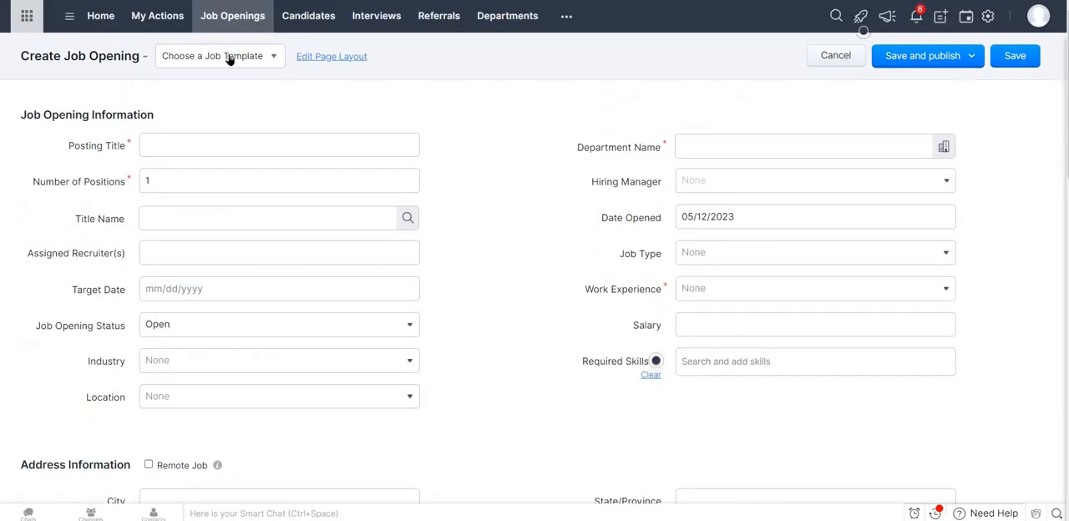
Apply the public Finance Associate job template to the new job opening.
click(231, 58)
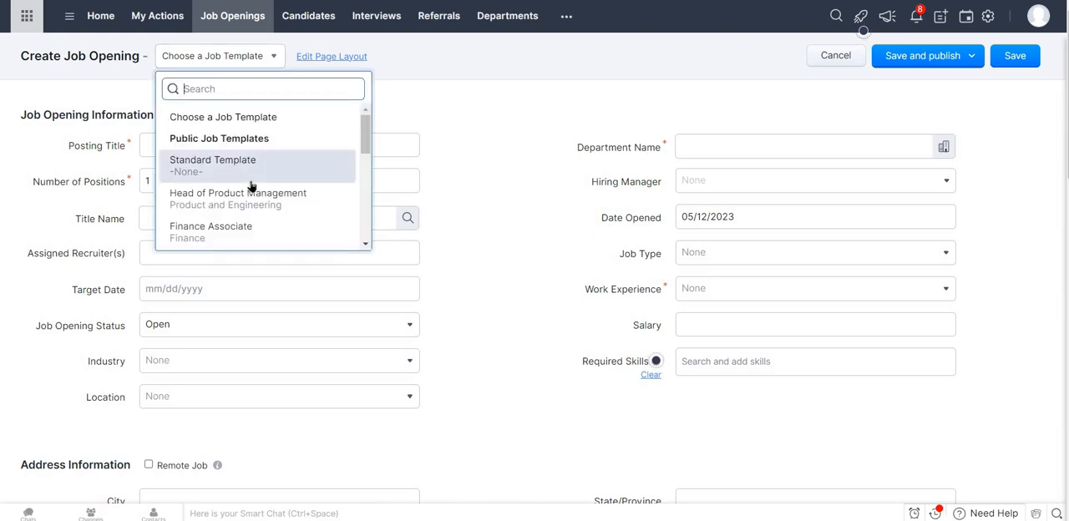
scroll(250, 185, down, 3)
scroll(218, 177, up, 3)
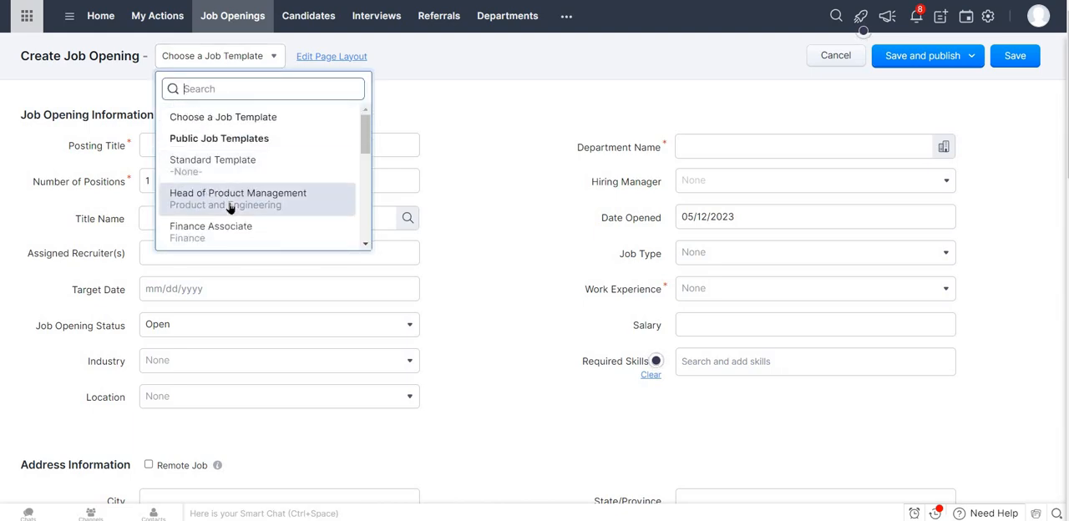
scroll(230, 208, down, 3)
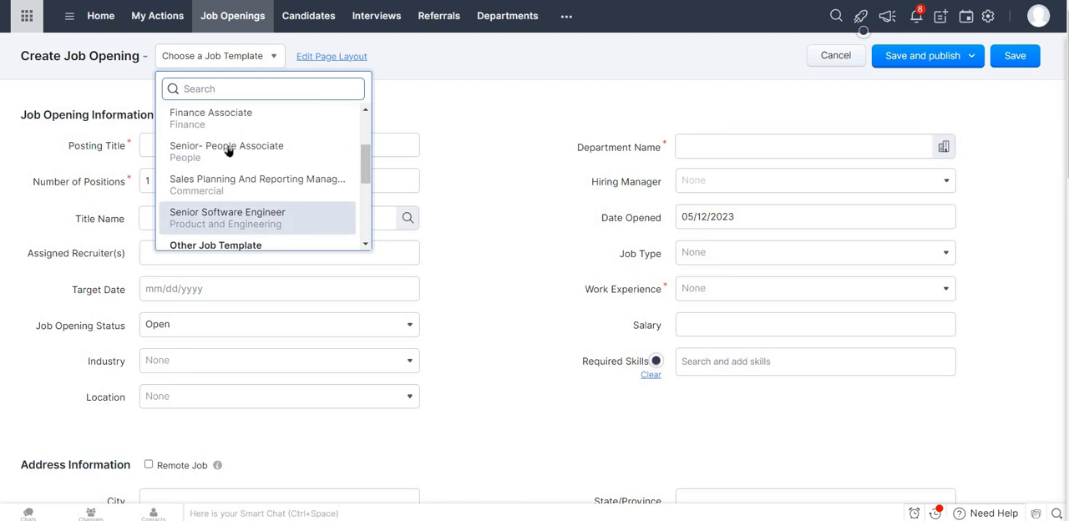
scroll(228, 150, up, 1)
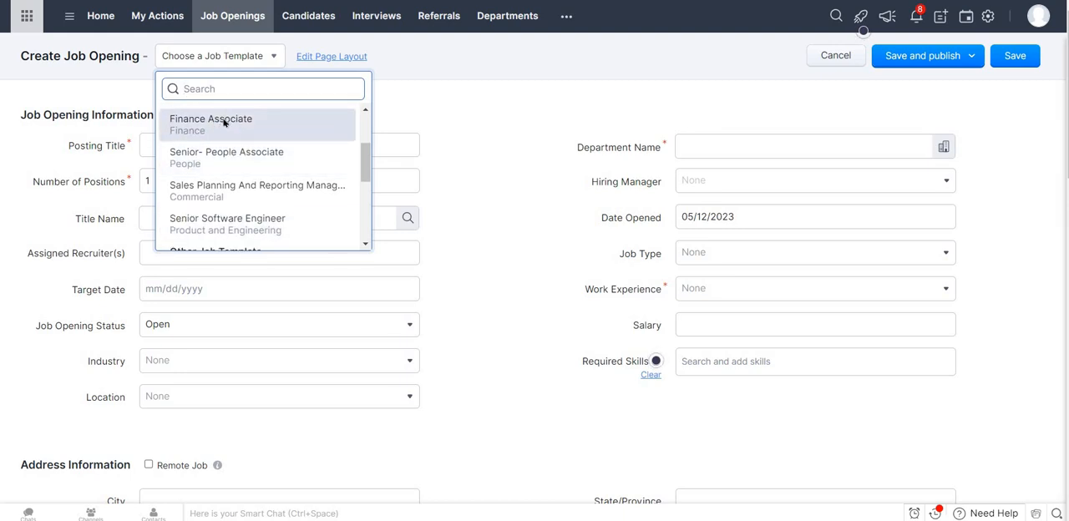
click(224, 123)
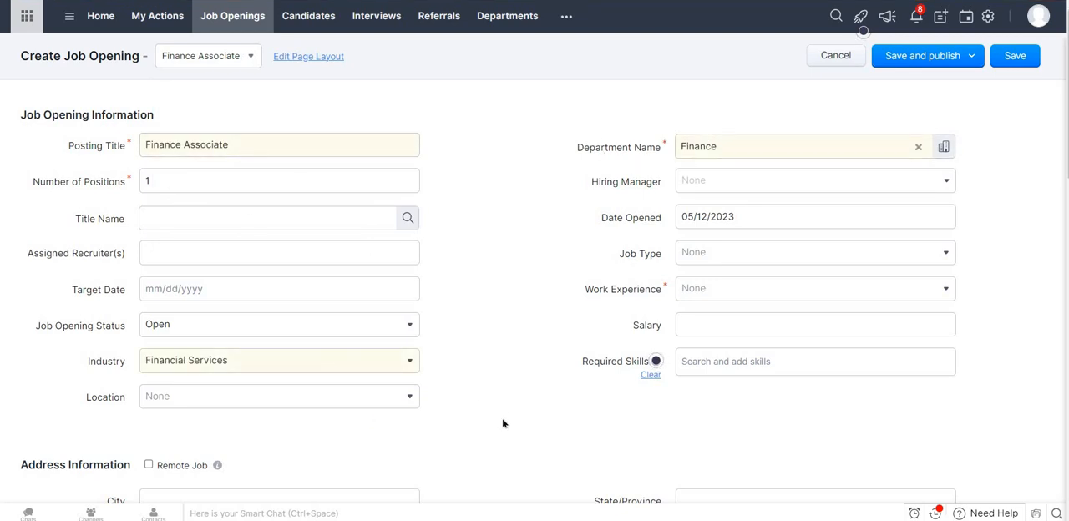
Set the required work experience to 0-1 year and assign the hiring manager by searching for their first name.
click(751, 290)
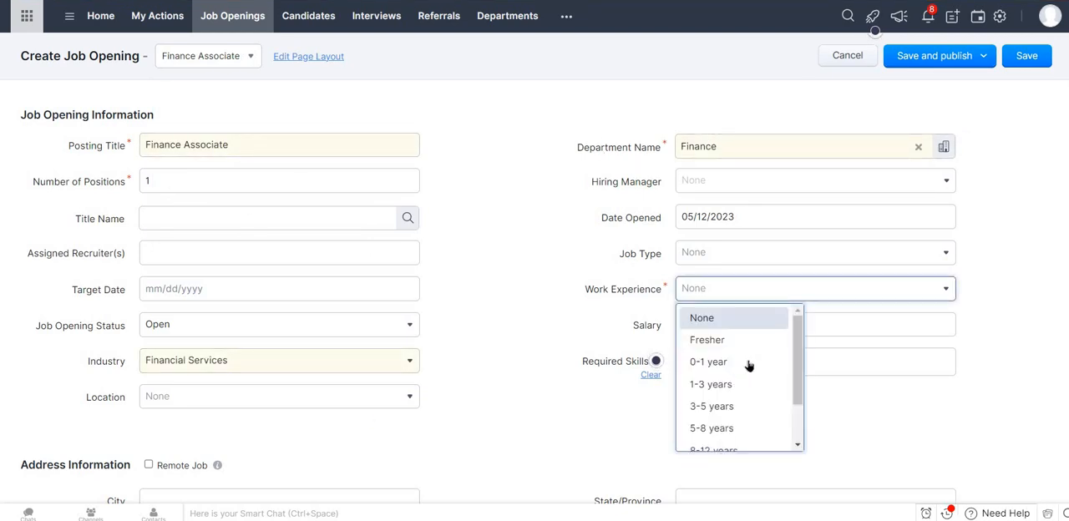
click(740, 360)
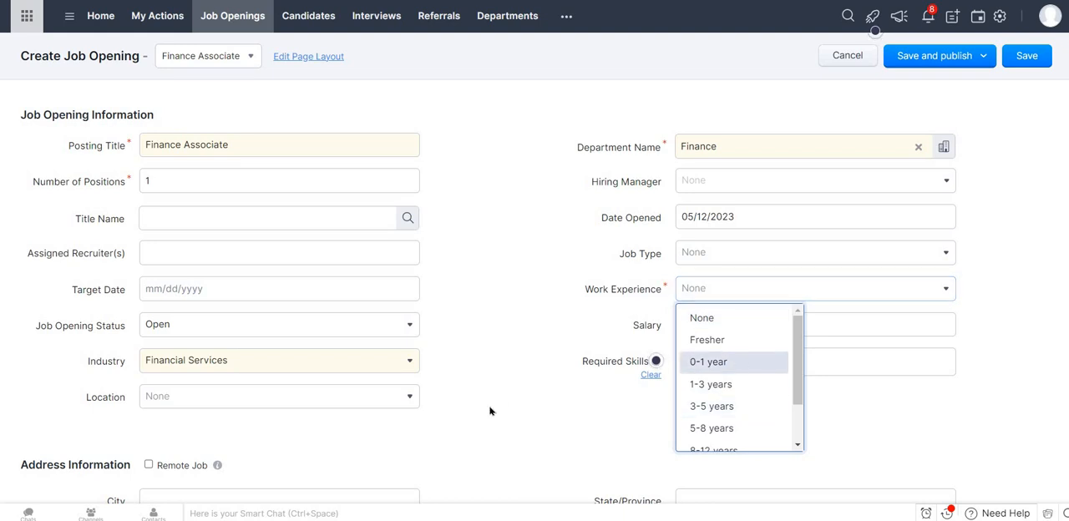
scroll(491, 411, down, 1)
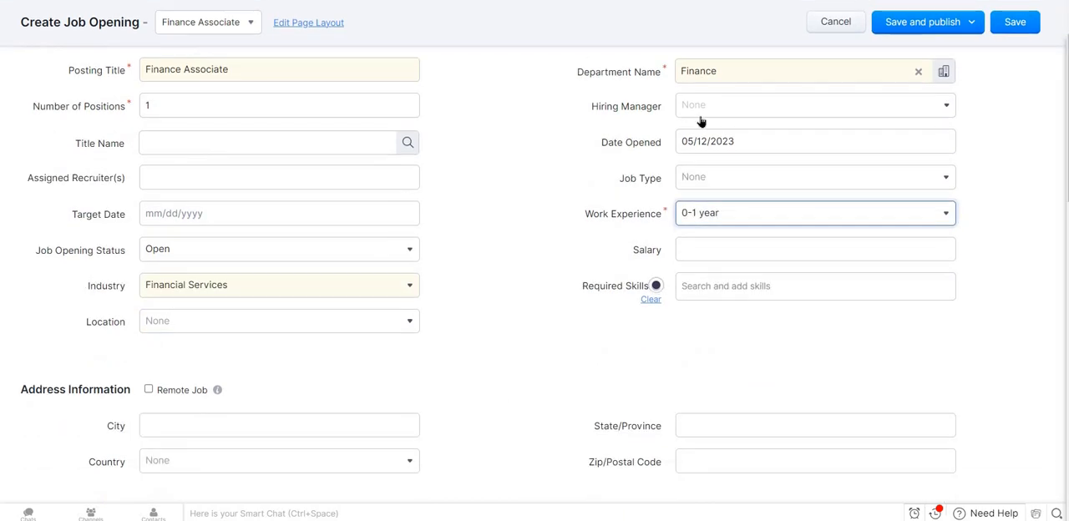
click(729, 108)
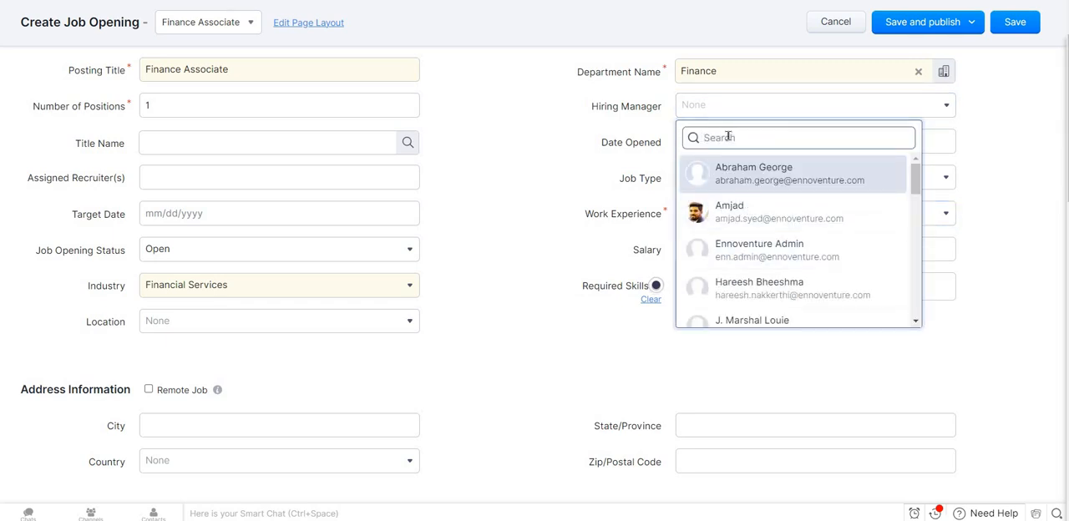
text(madhvi)
key(Return)
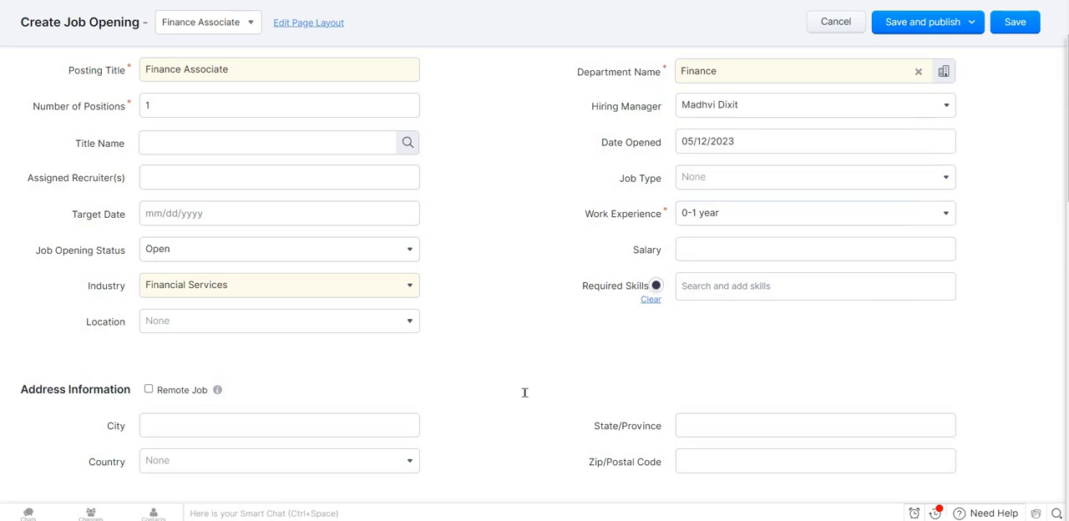
Search for "del" in the job's city field and fill the address with Crescent City, Del Norte, California, United States - 95532.
scroll(249, 198, down, 3)
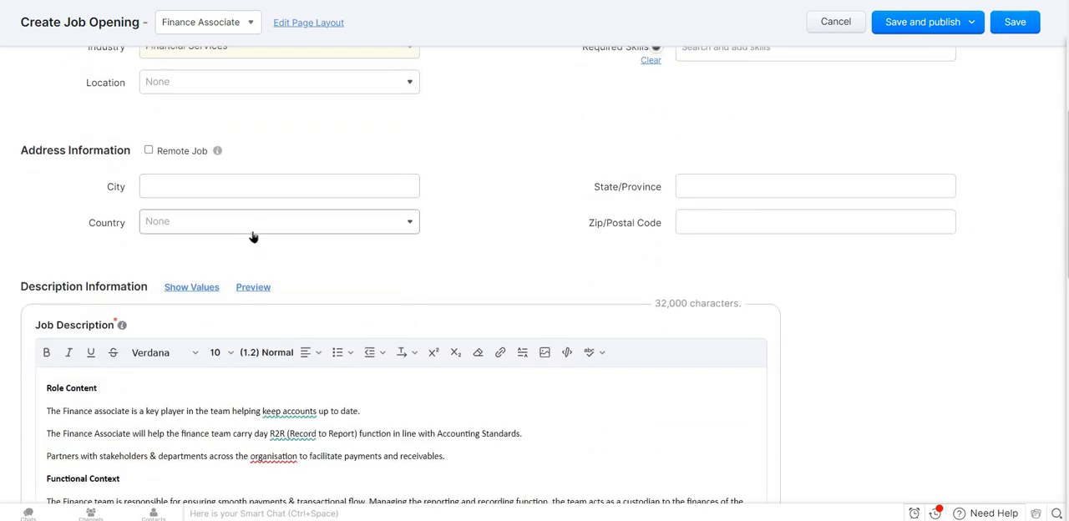
click(208, 187)
text(de)
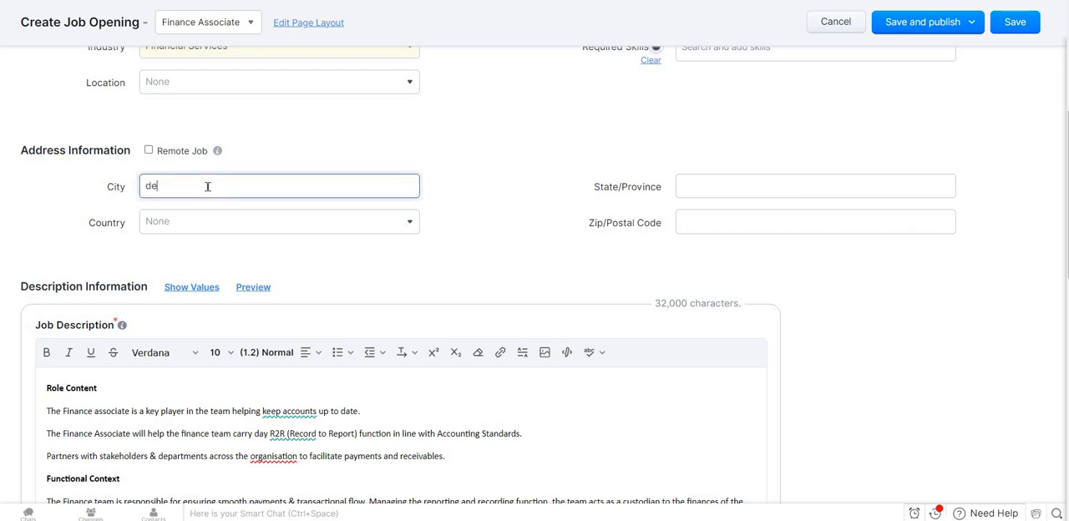
text(l)
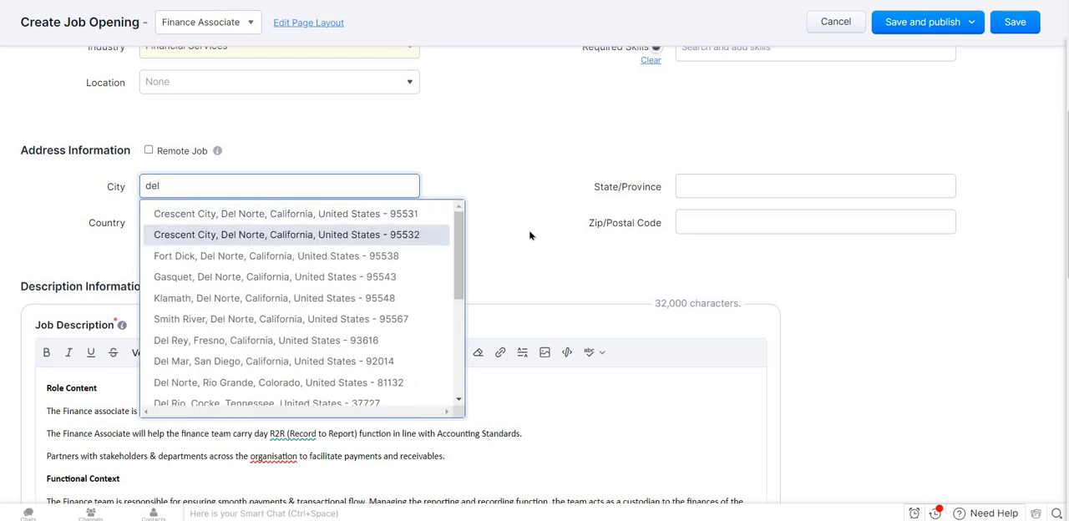
key(Return)
Set the job opening's location to Bangalore.
scroll(362, 192, down, 1)
scroll(366, 208, up, 3)
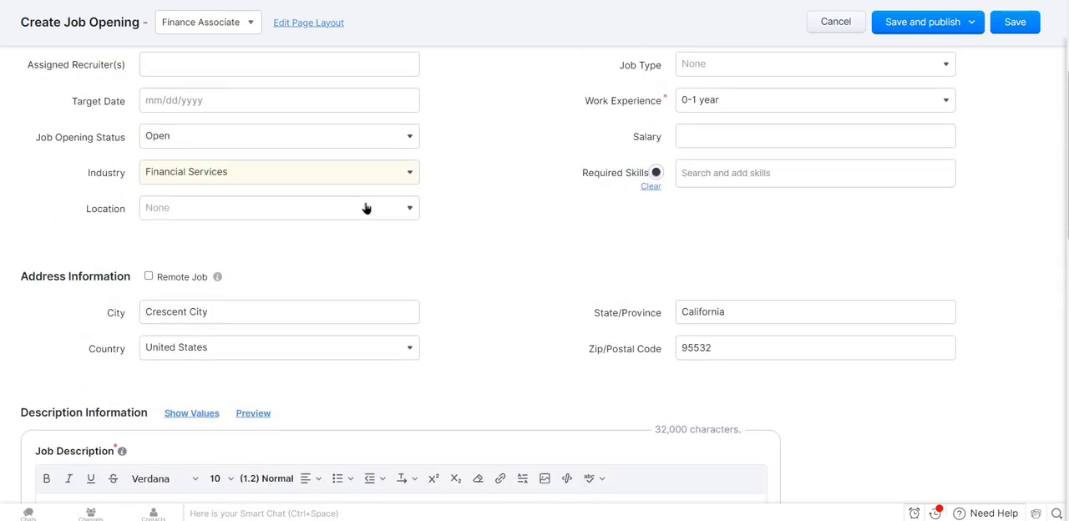
click(366, 209)
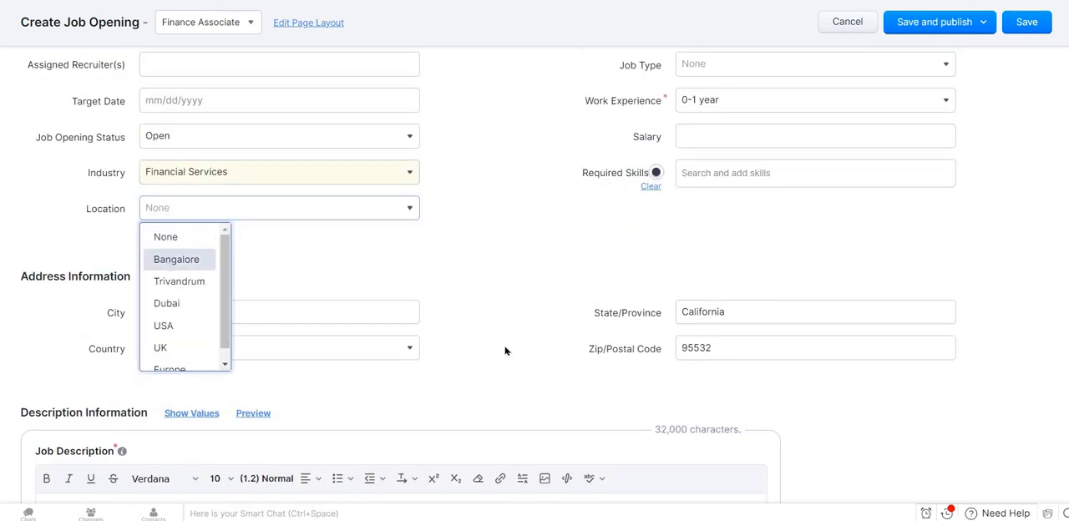
key(Return)
Review the remaining description, requirements and benefits sections, and save the Finance Associate job opening without publishing it.
scroll(505, 350, down, 2)
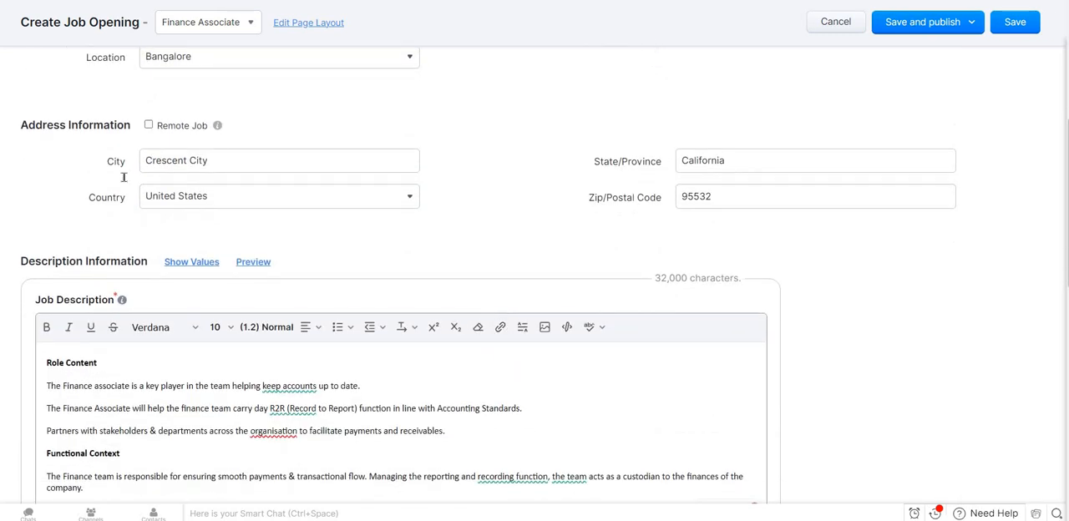
scroll(356, 430, down, 3)
scroll(356, 430, down, 5)
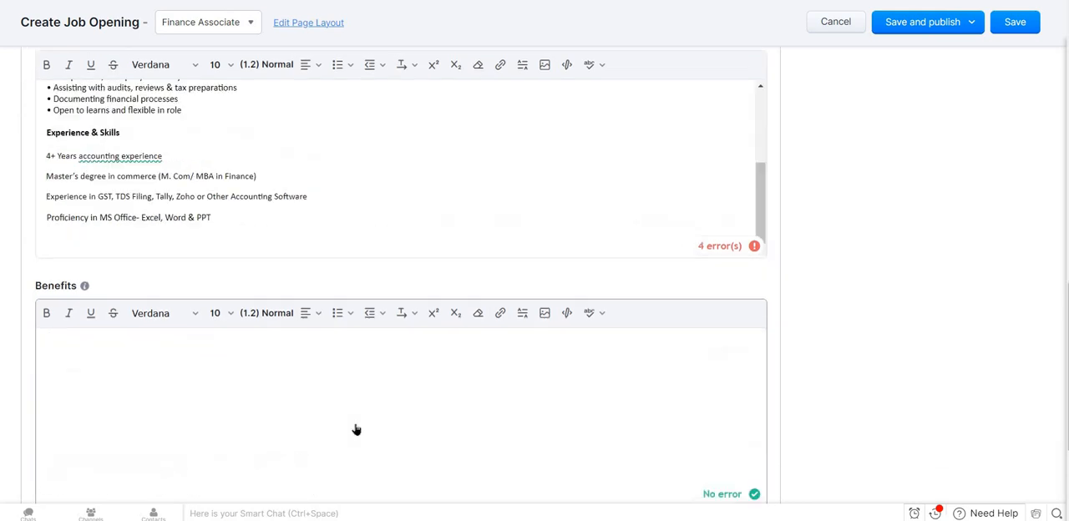
scroll(356, 430, down, 3)
scroll(355, 425, up, 12)
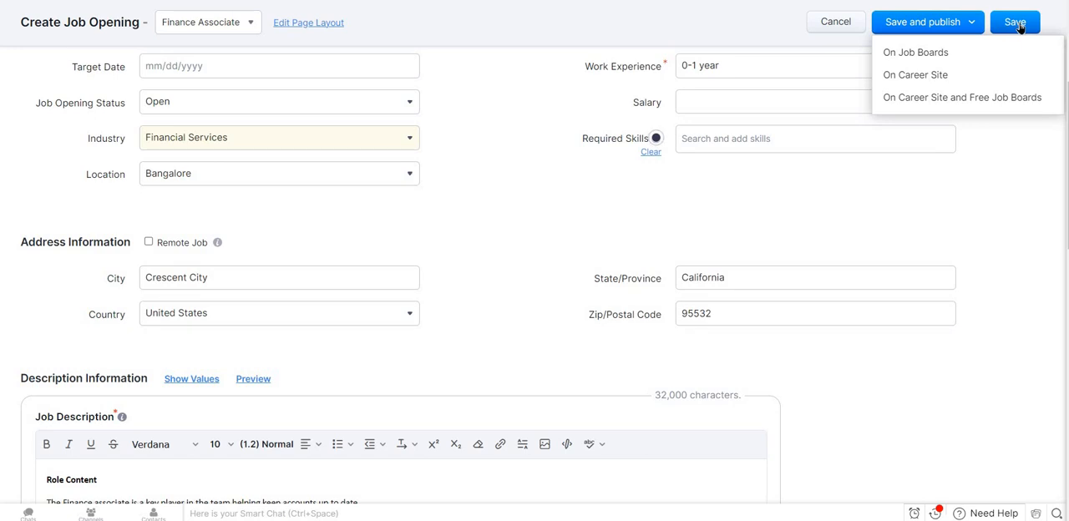
click(1018, 25)
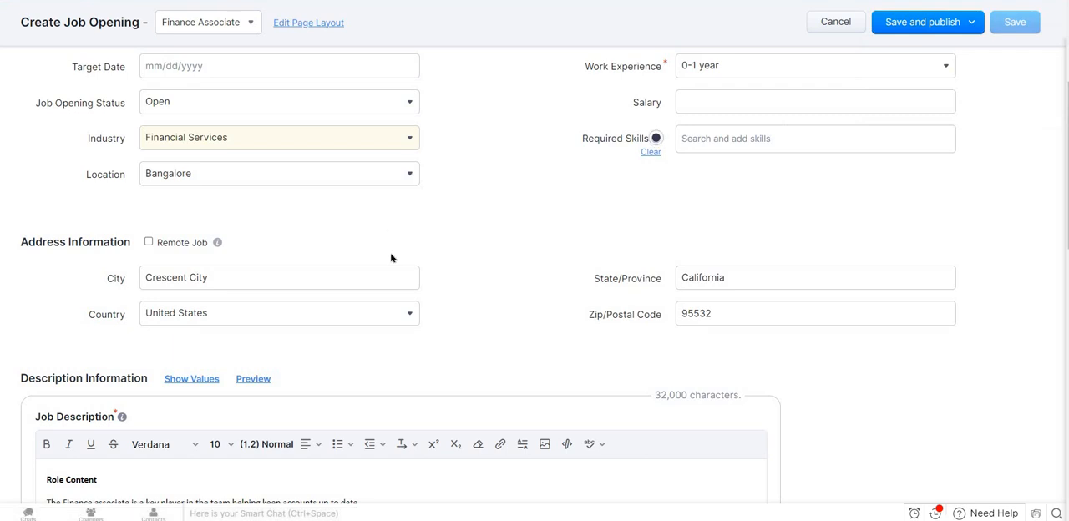
Review the saved Finance Associate job opening's details, requirements and approval progress.
scroll(489, 351, down, 5)
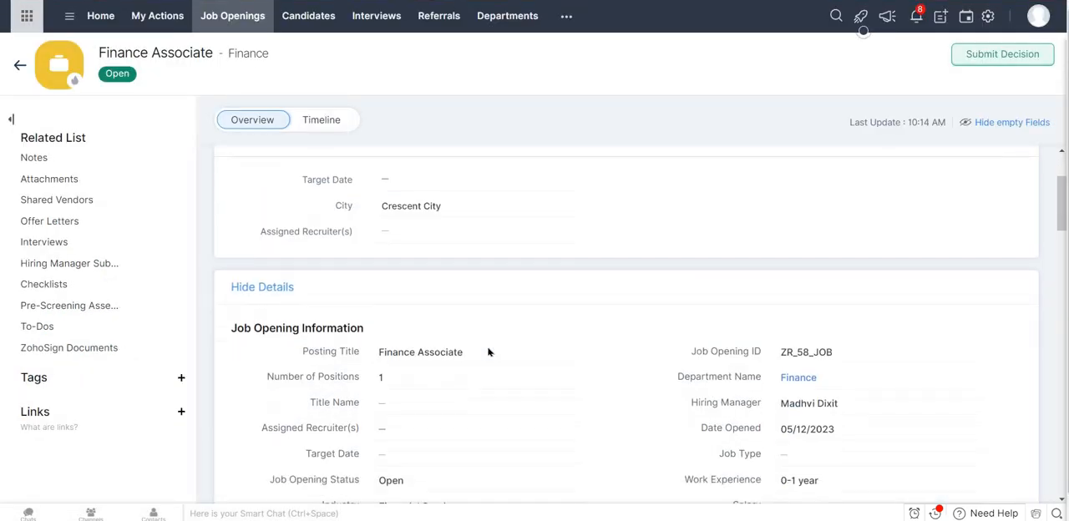
scroll(488, 349, down, 15)
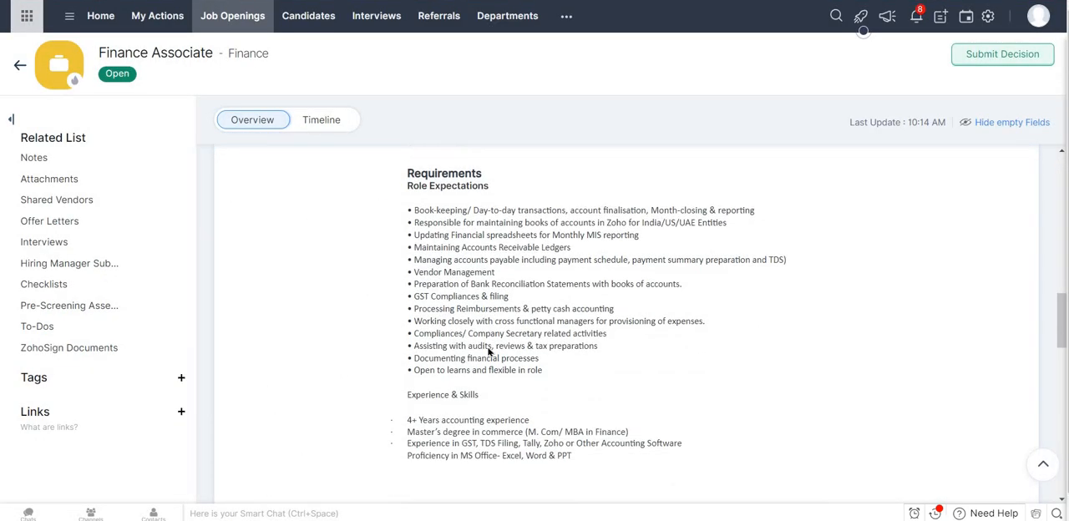
scroll(489, 352, up, 20)
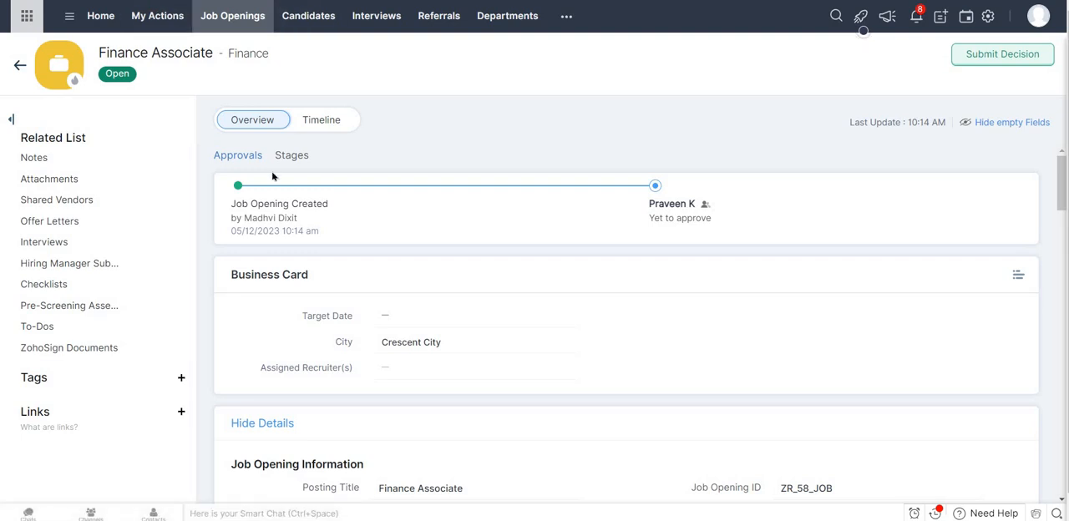
Switch to Outlook and read the "New Job has been created!!" notification email.
key(ctrl+Tab)
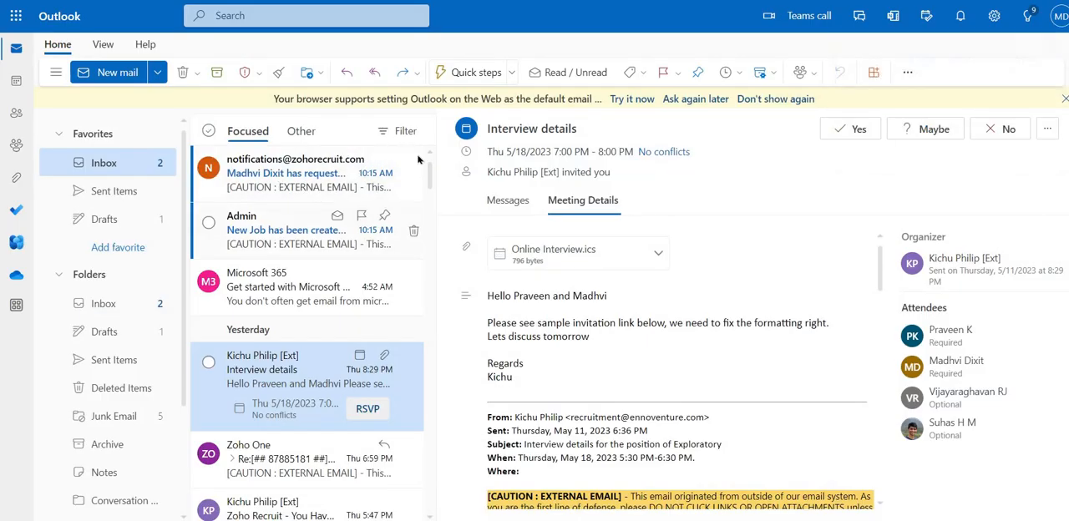
scroll(489, 250, down, 1)
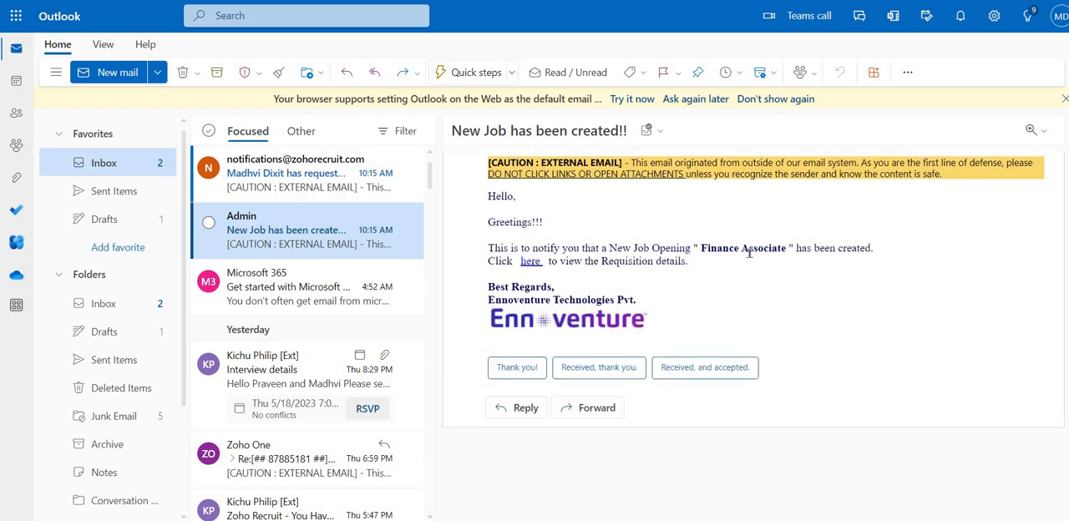
Open the Zoho Recruit notification email requesting job opening approval and read its request for Finance Associate.
scroll(489, 223, up, 1)
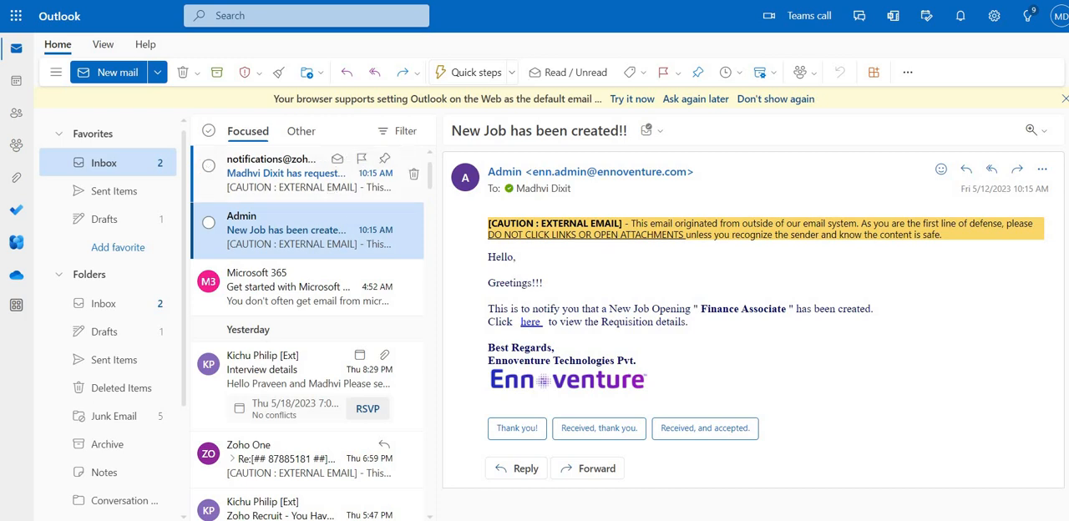
click(331, 189)
scroll(502, 447, down, 3)
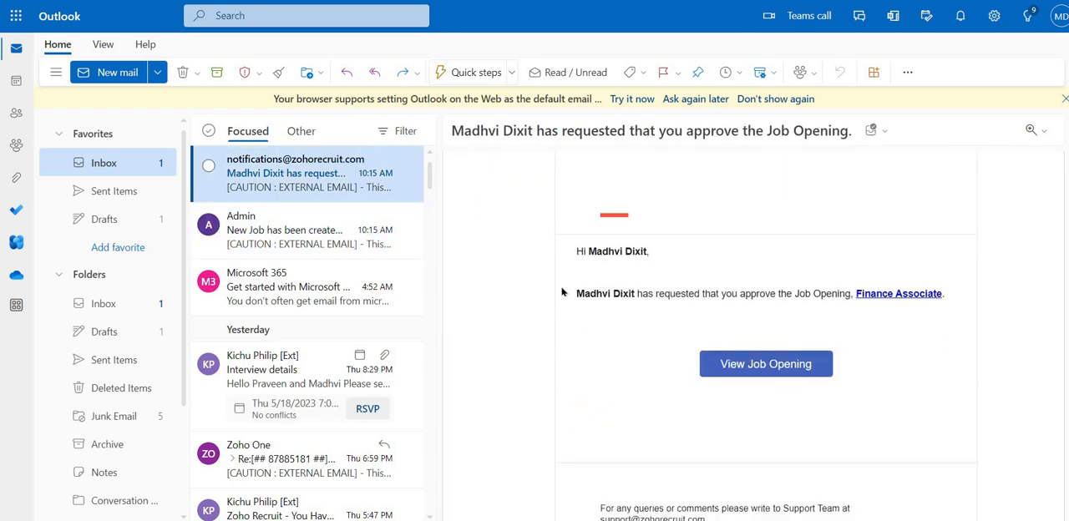
drag(576, 293, 854, 294)
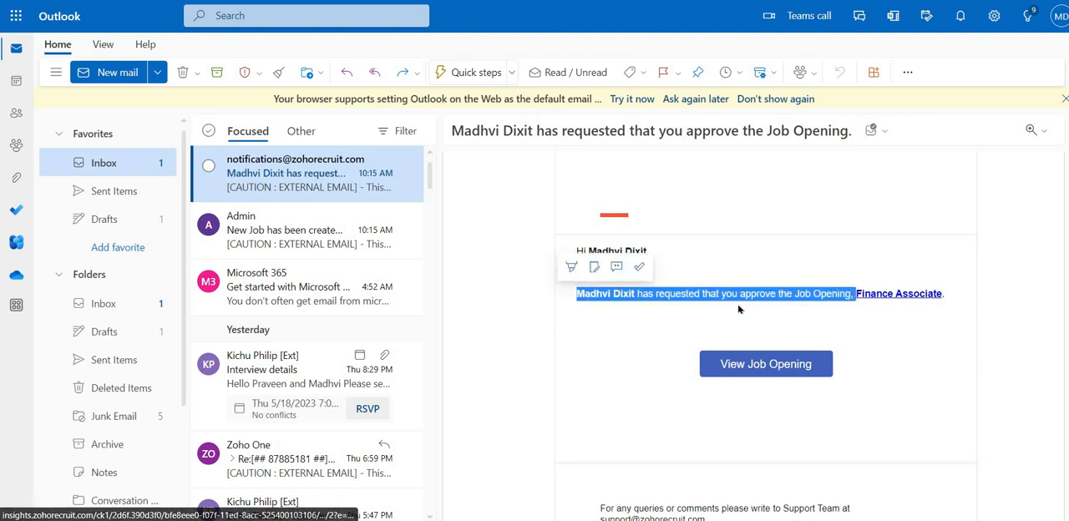
click(566, 306)
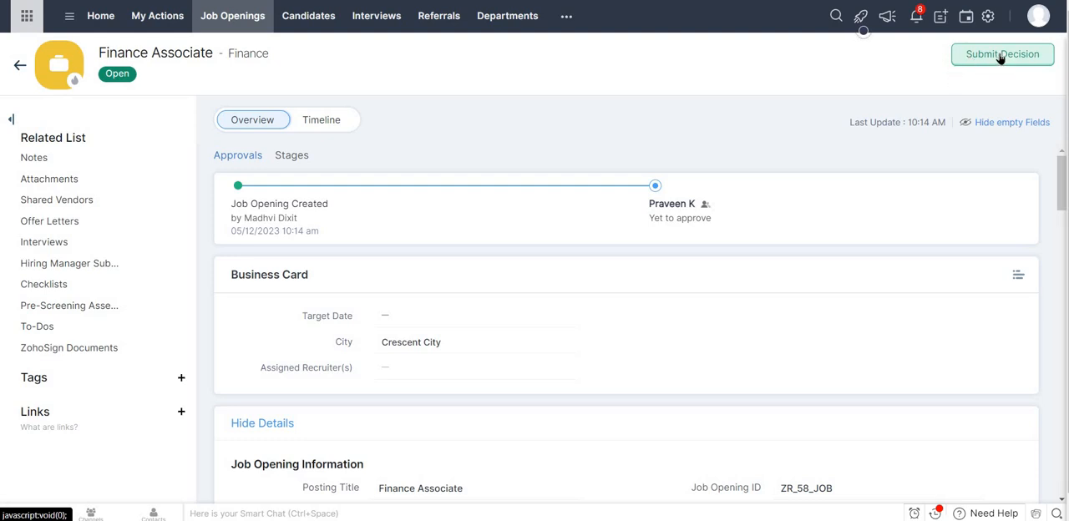
Switch to Zoho Recruit and approve the Finance Associate job opening with the comment "approv".
click(935, 51)
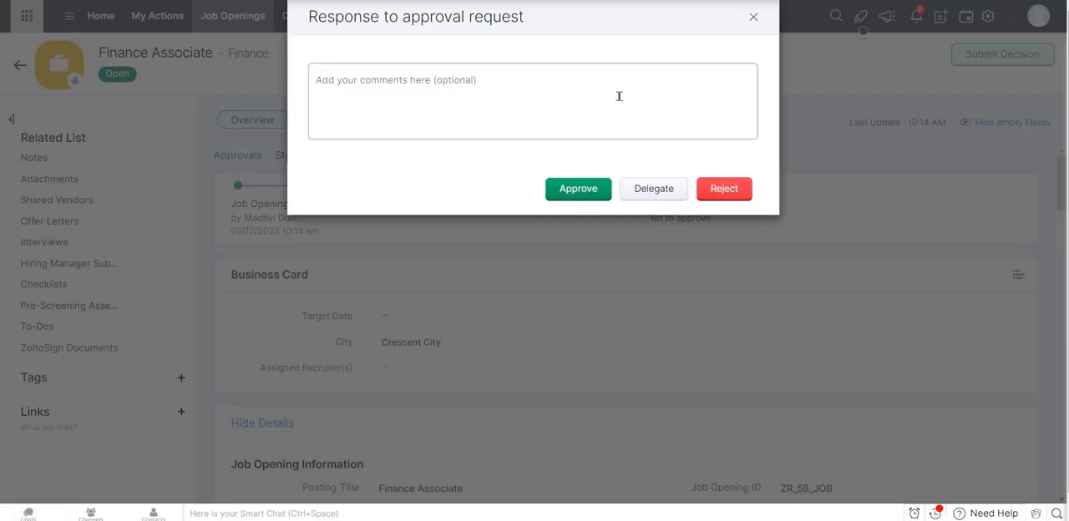
text(app)
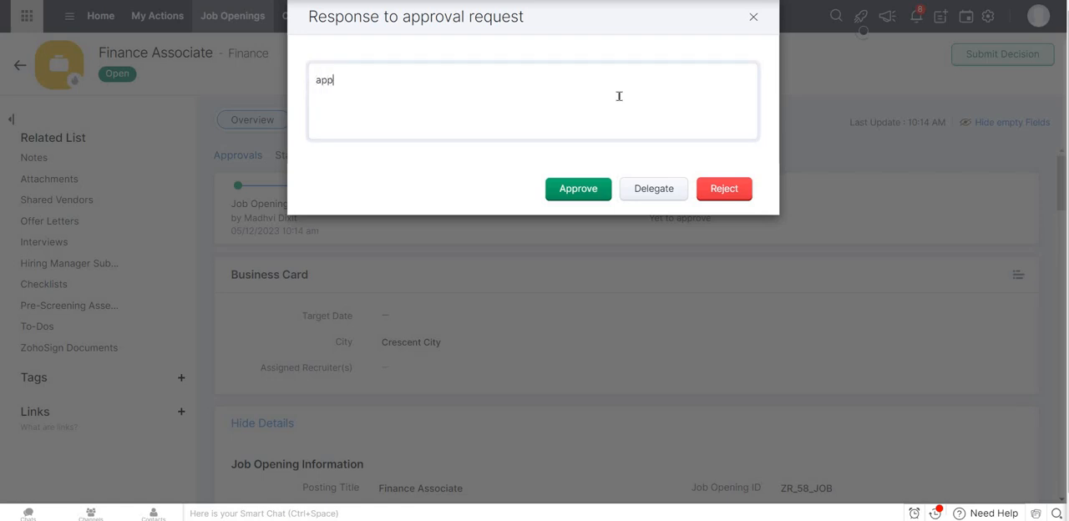
text(rove)
click(589, 185)
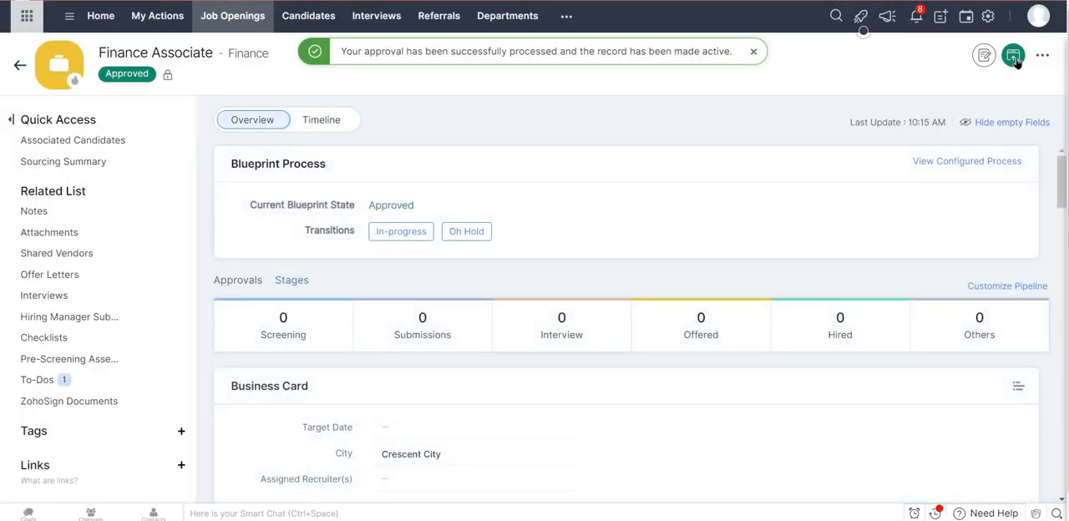
Try to publish the Finance Associate job opening on the career site and proceed to editing its missing details.
click(1014, 59)
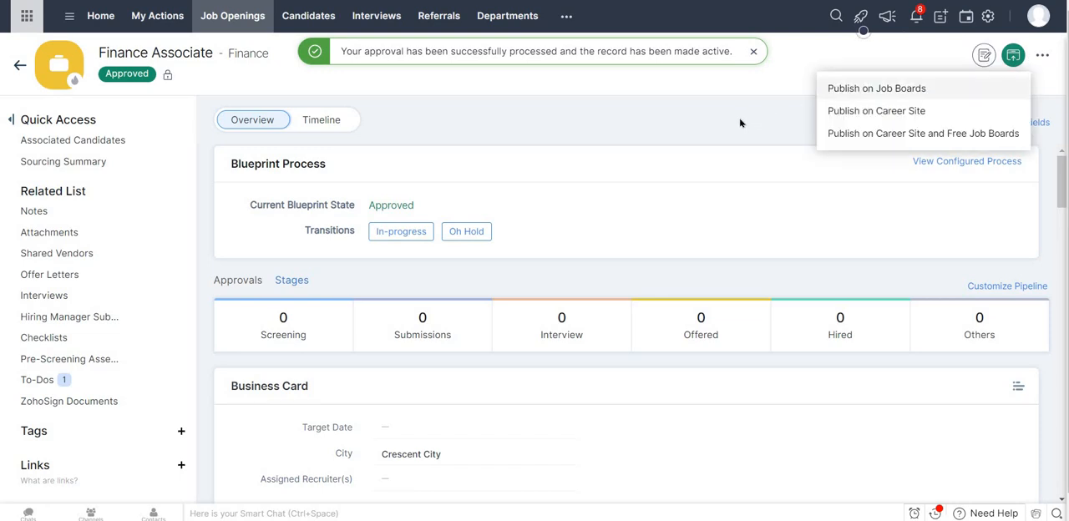
scroll(663, 346, down, 5)
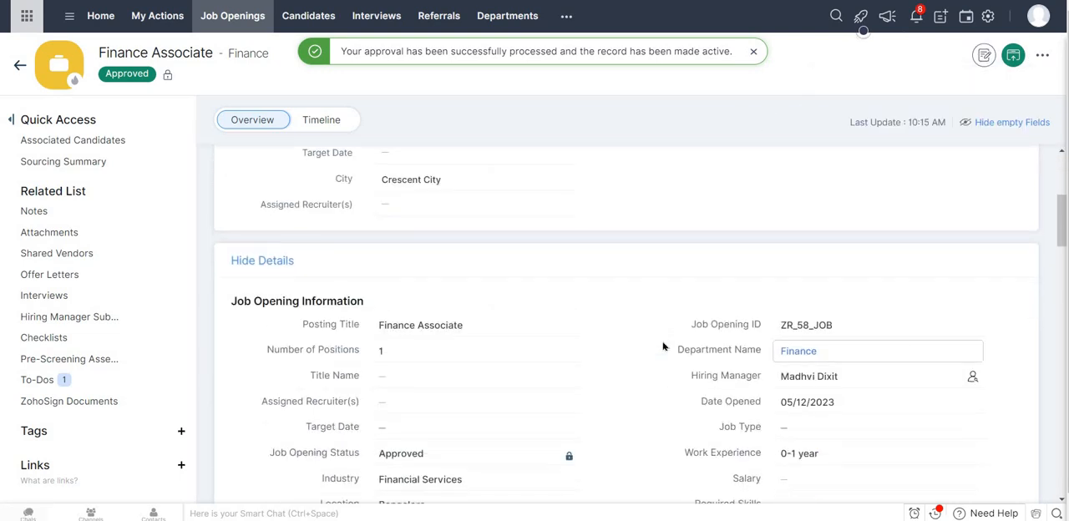
scroll(663, 346, up, 5)
mouse_move(1014, 62)
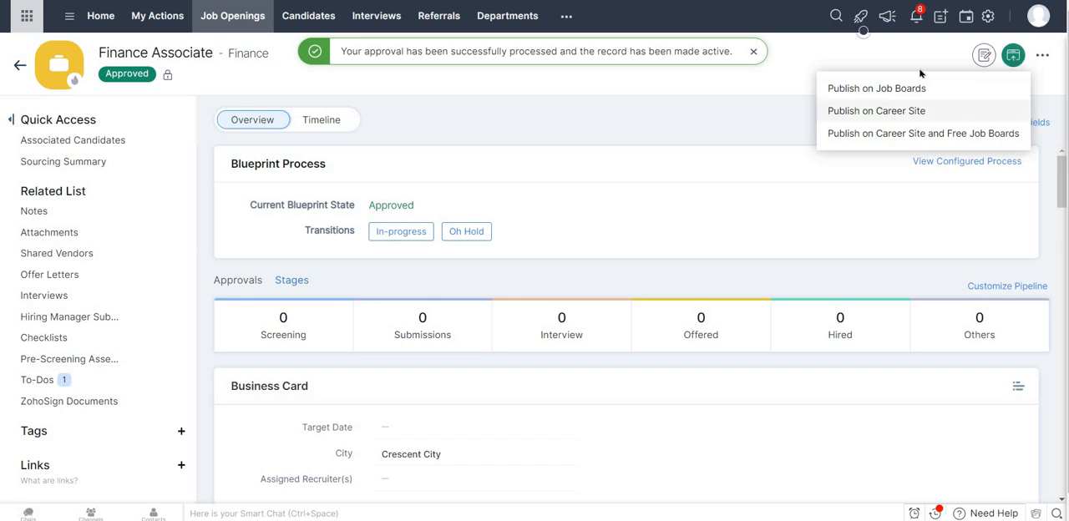
click(886, 109)
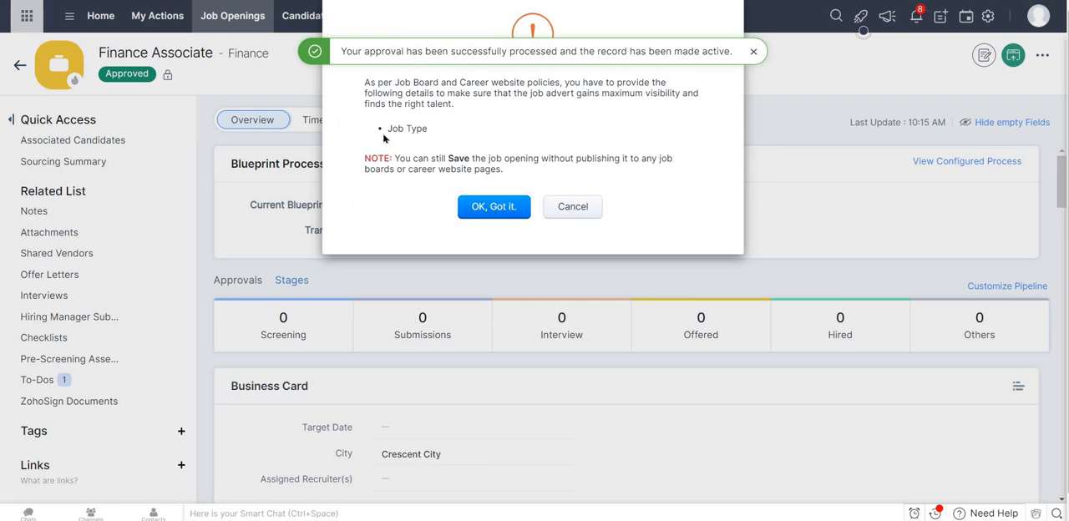
click(503, 209)
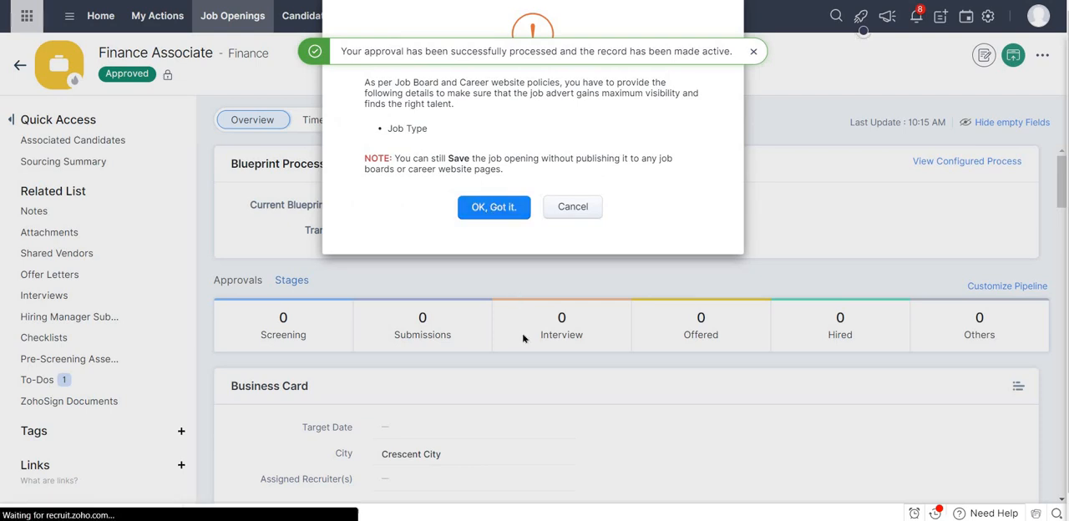
Set the job opening's Job Type to Full time and save it without publishing.
scroll(523, 338, down, 3)
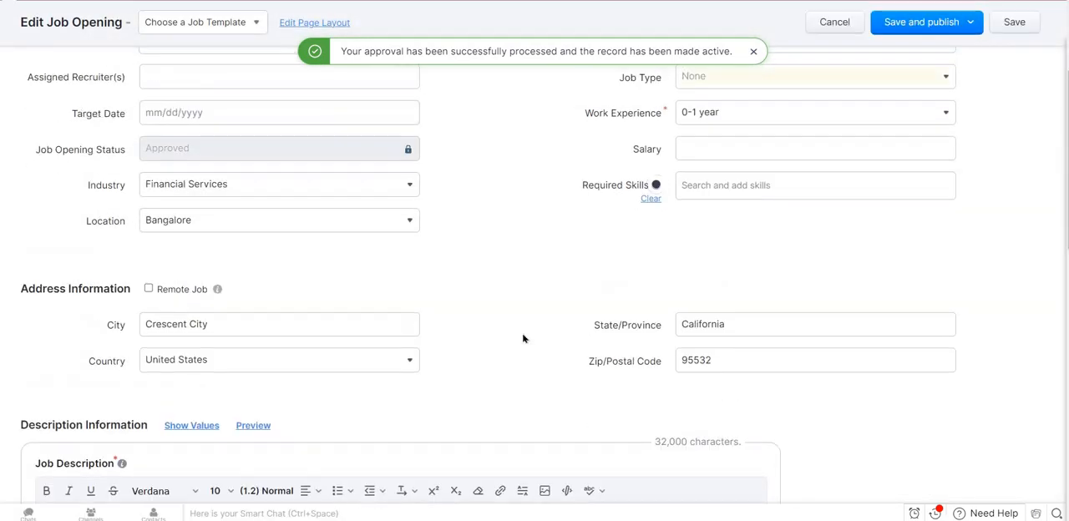
scroll(743, 160, up, 1)
click(743, 160)
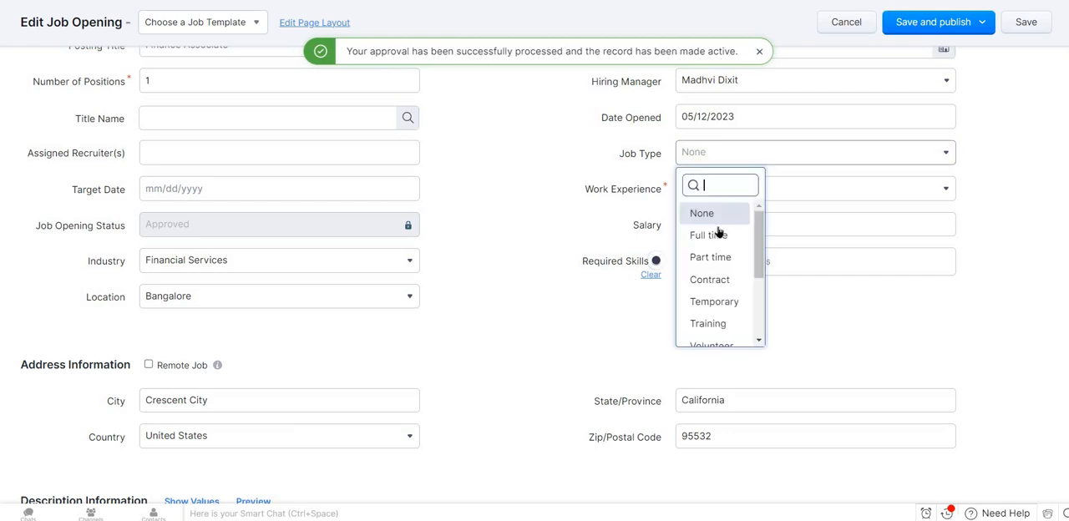
click(716, 233)
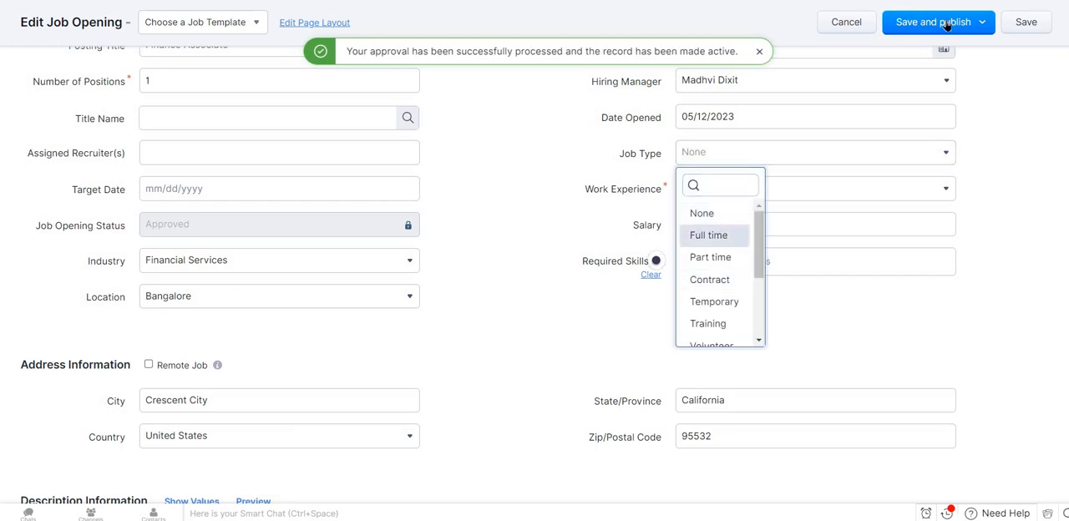
click(1012, 23)
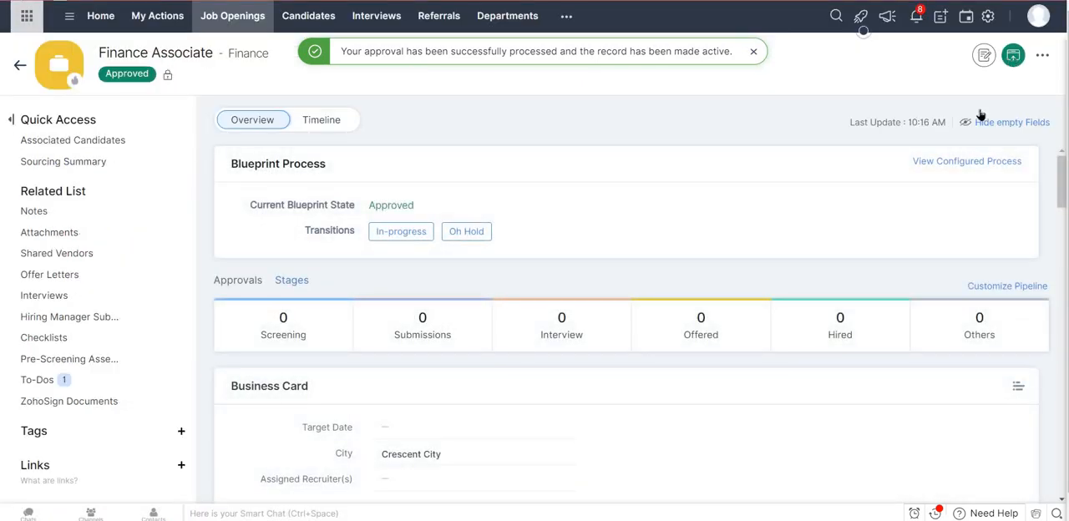
Check the Publish on Career Site options for the job opening and close them without publishing.
click(1013, 55)
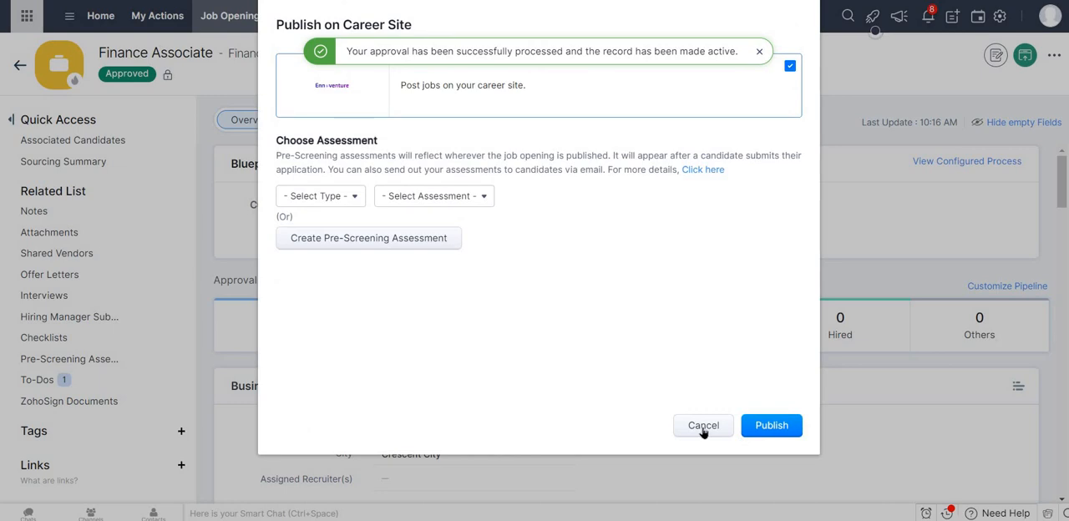
click(704, 427)
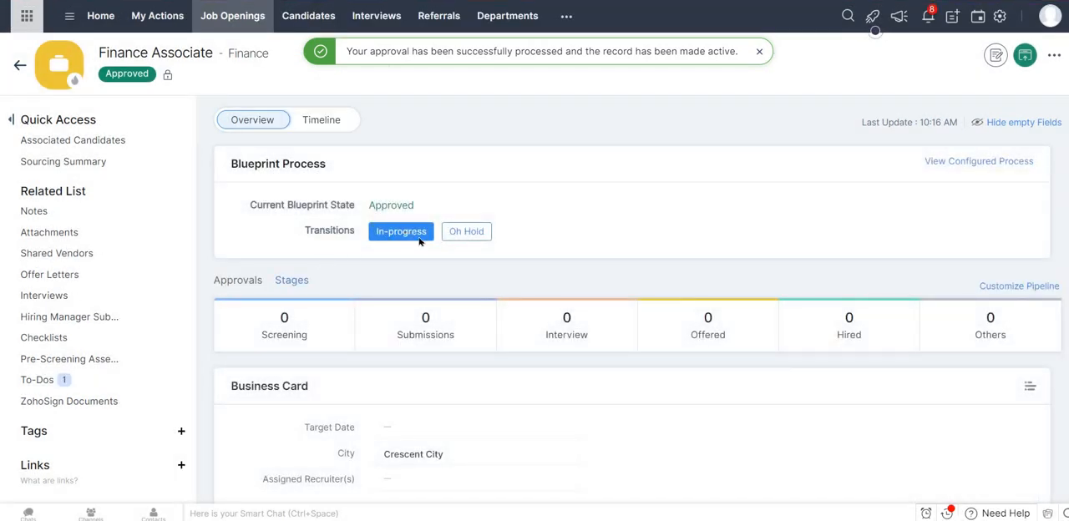
Move the job opening to In-progress, completing both after-approval checklist items and choosing No for emailing the internal team.
click(401, 232)
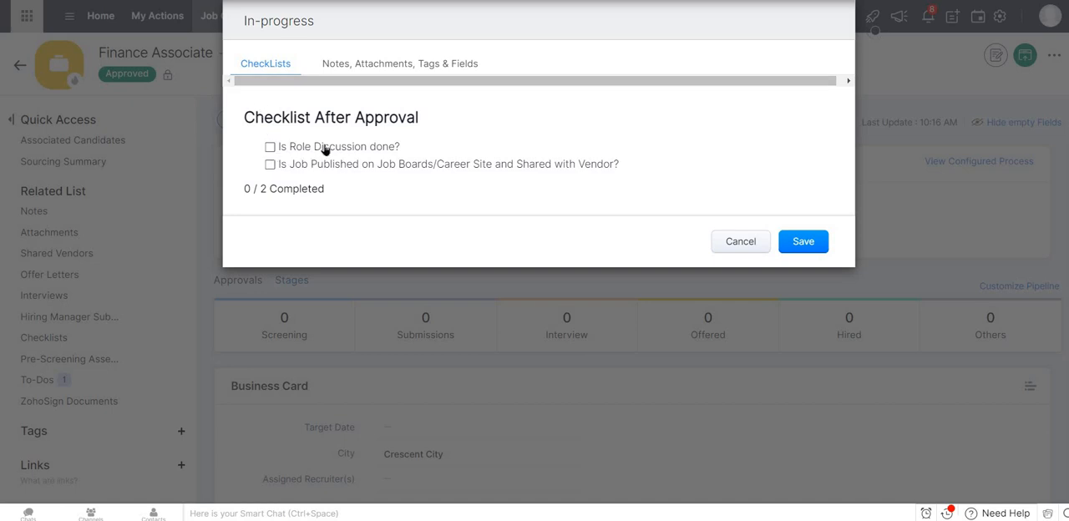
click(270, 148)
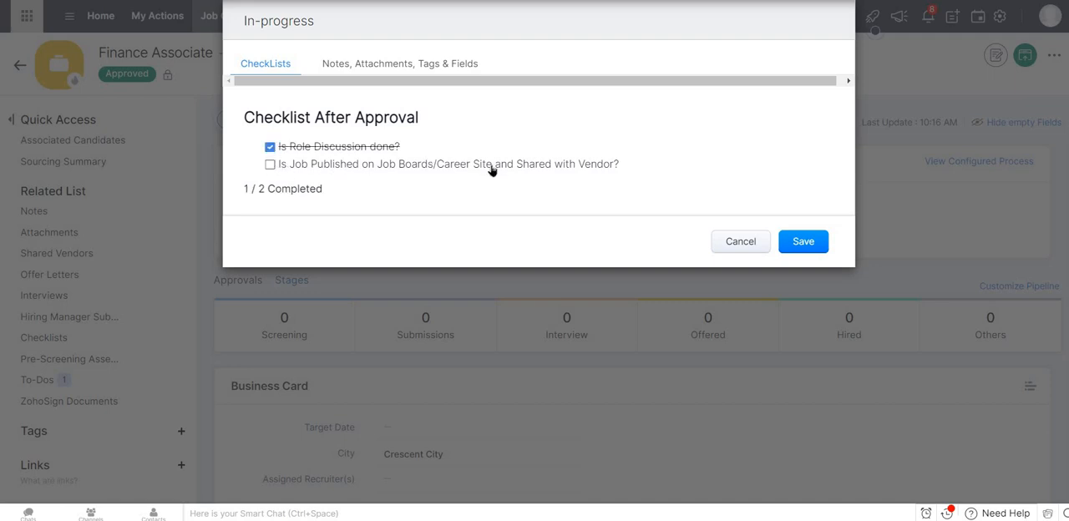
click(270, 165)
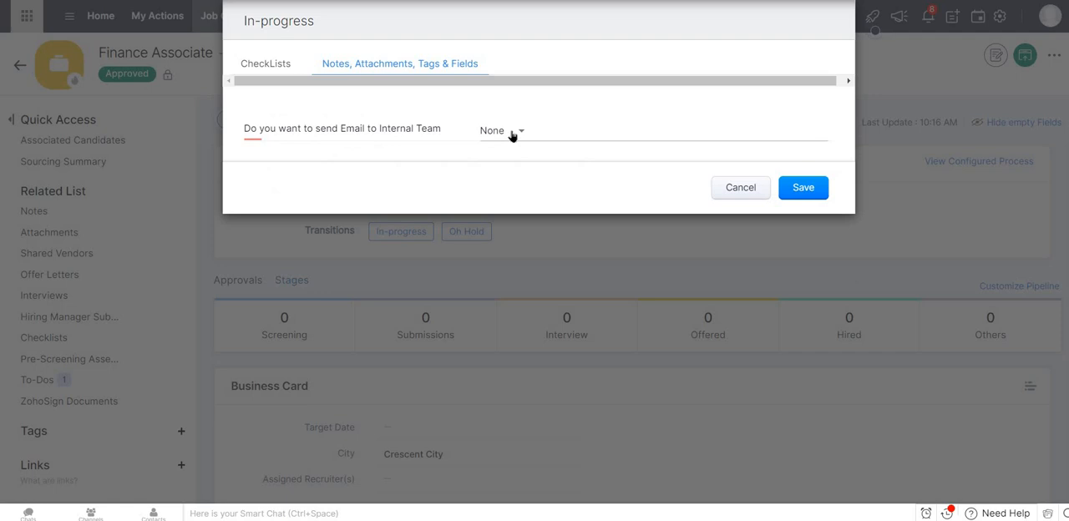
click(513, 137)
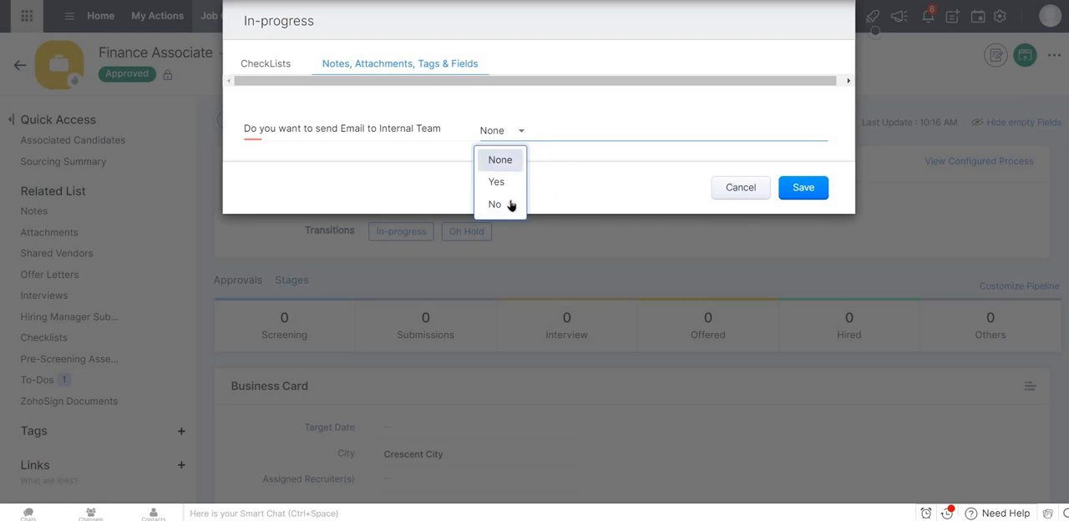
key(Return)
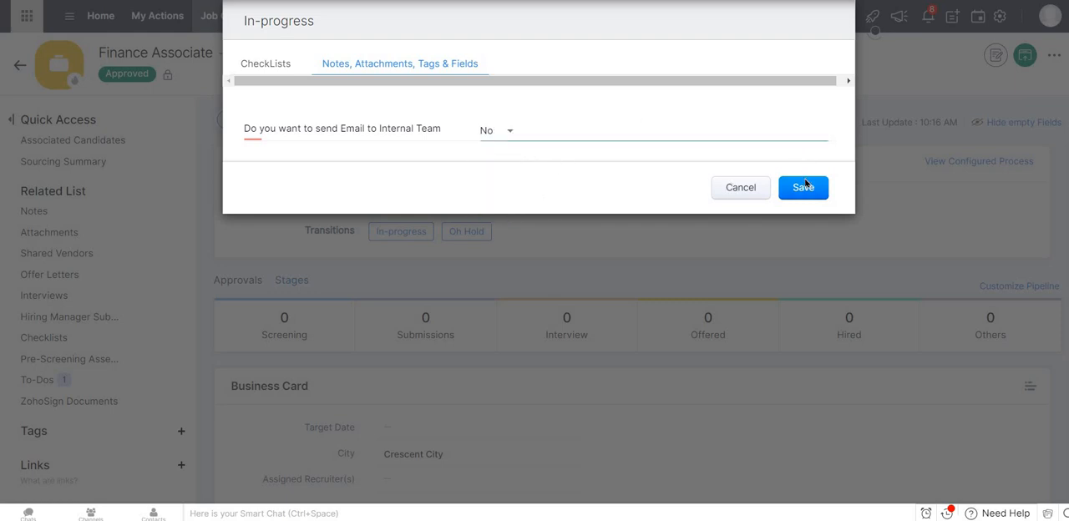
click(804, 187)
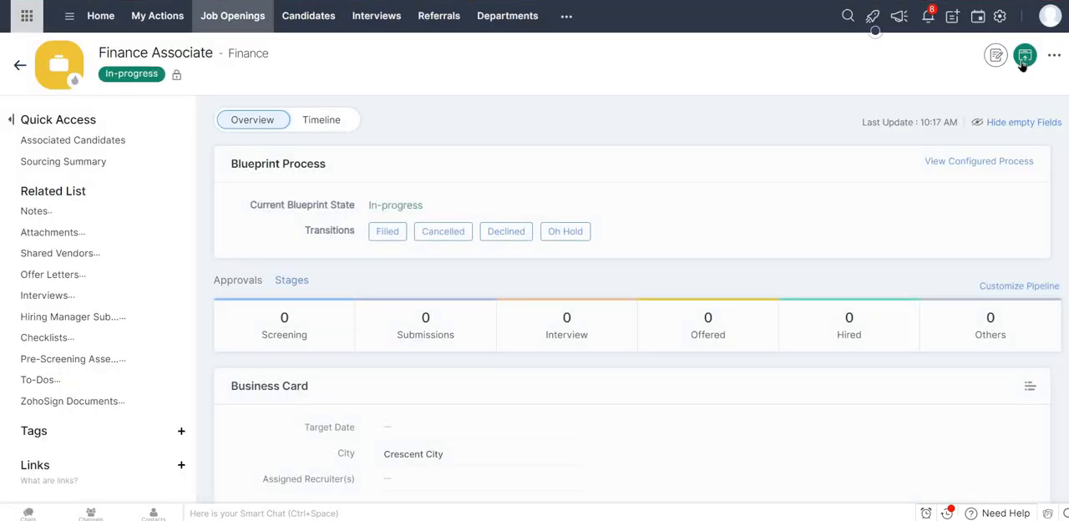
Publish the Finance Associate job opening on the career site without an assessment and finish the publishing dialog.
click(1024, 63)
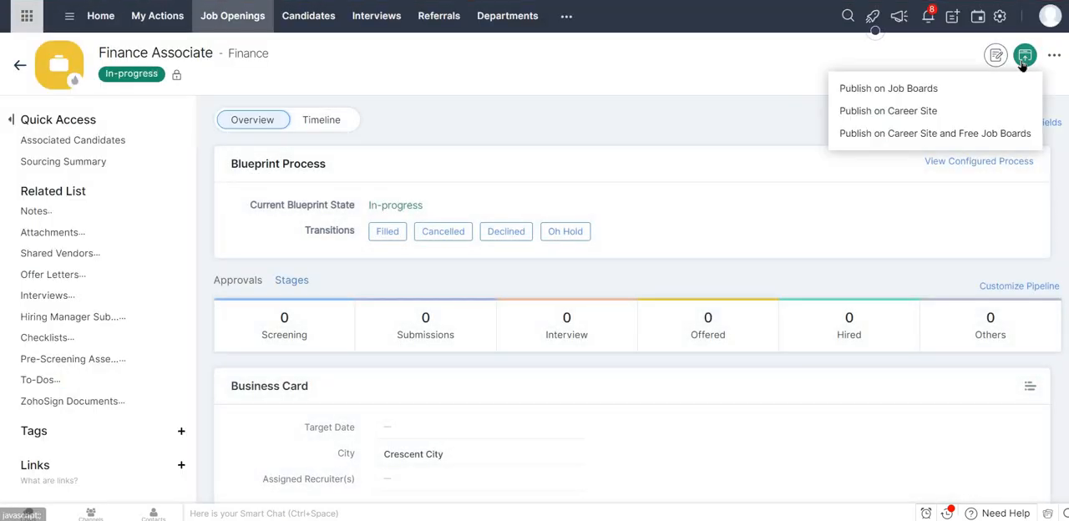
click(877, 114)
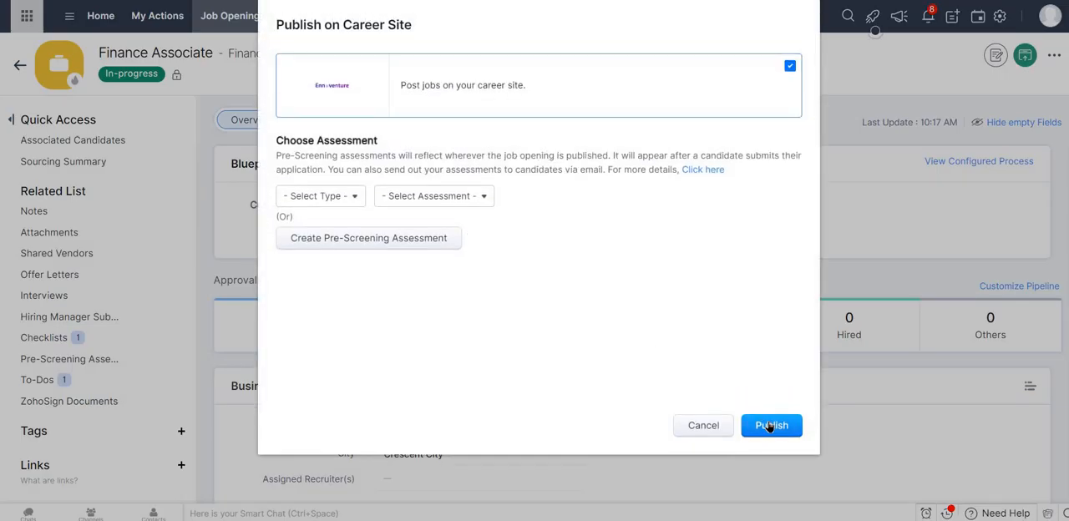
click(769, 427)
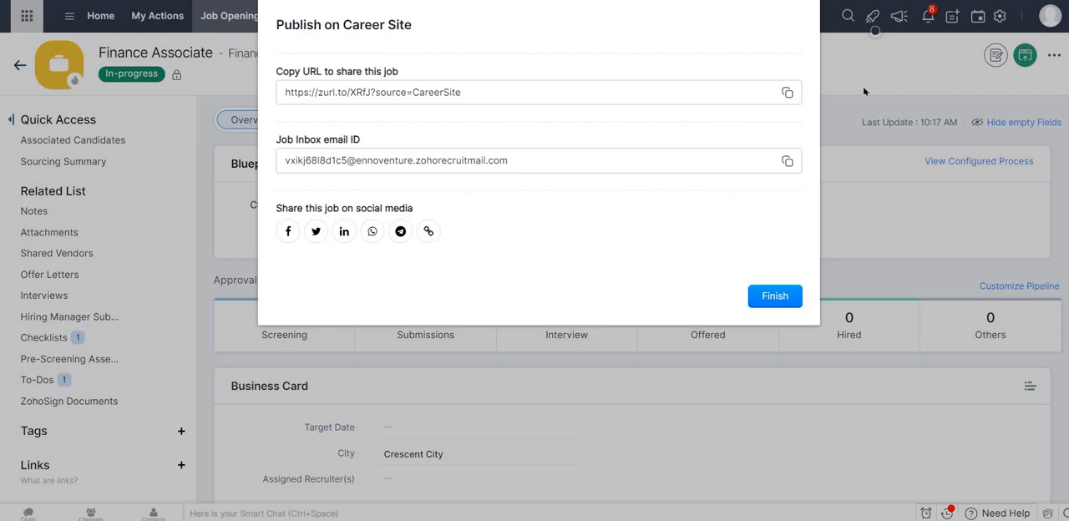
click(769, 303)
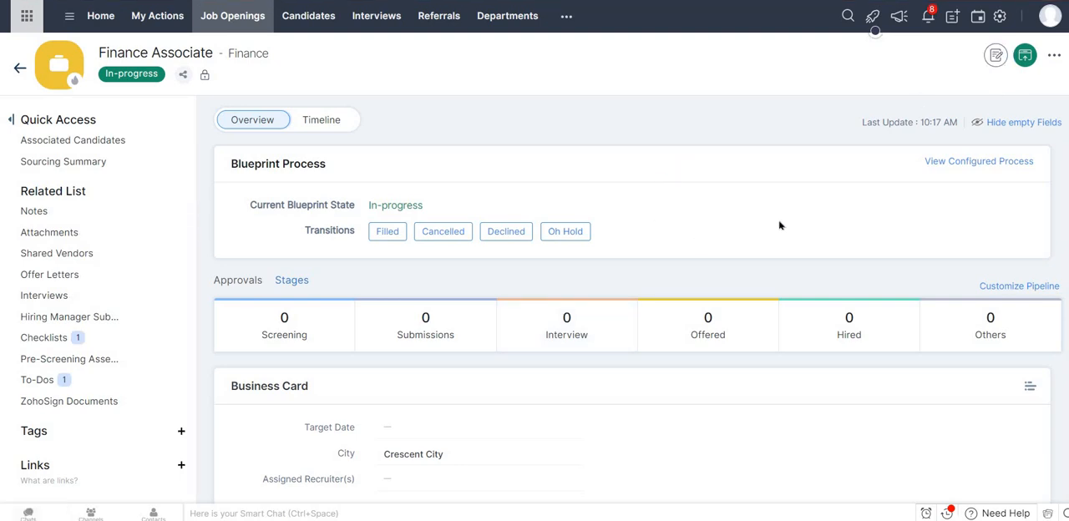
scroll(576, 298, down, 4)
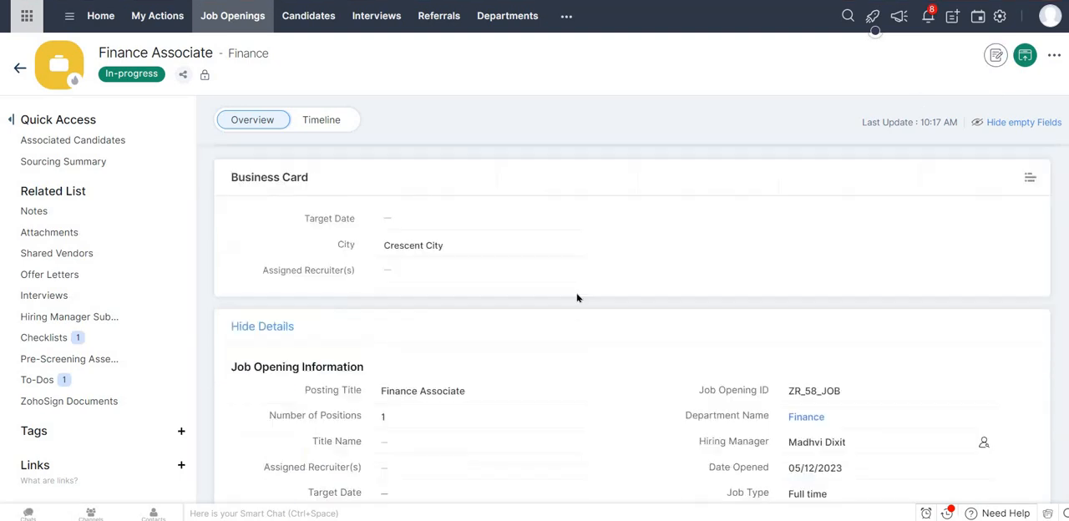
click(434, 26)
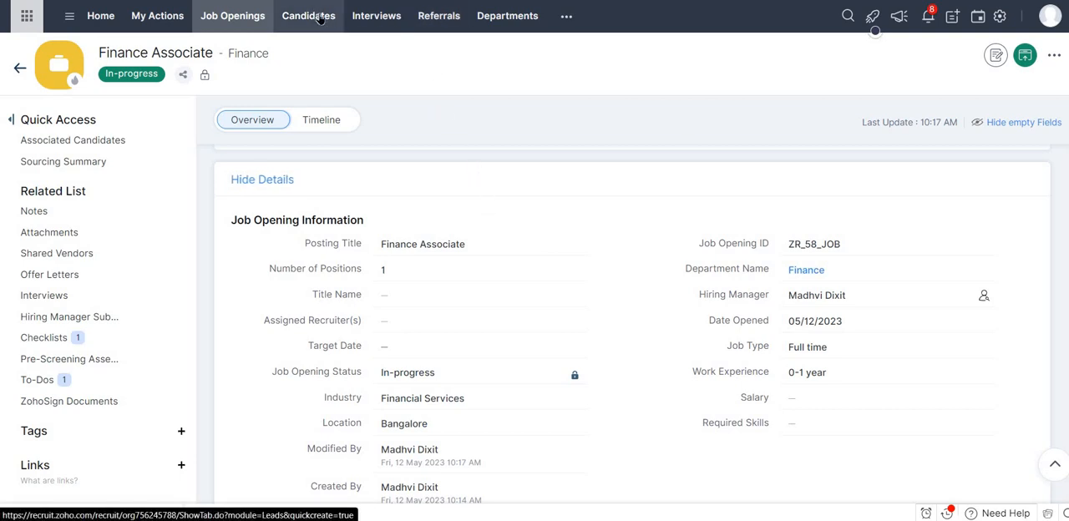
scroll(558, 256, up, 5)
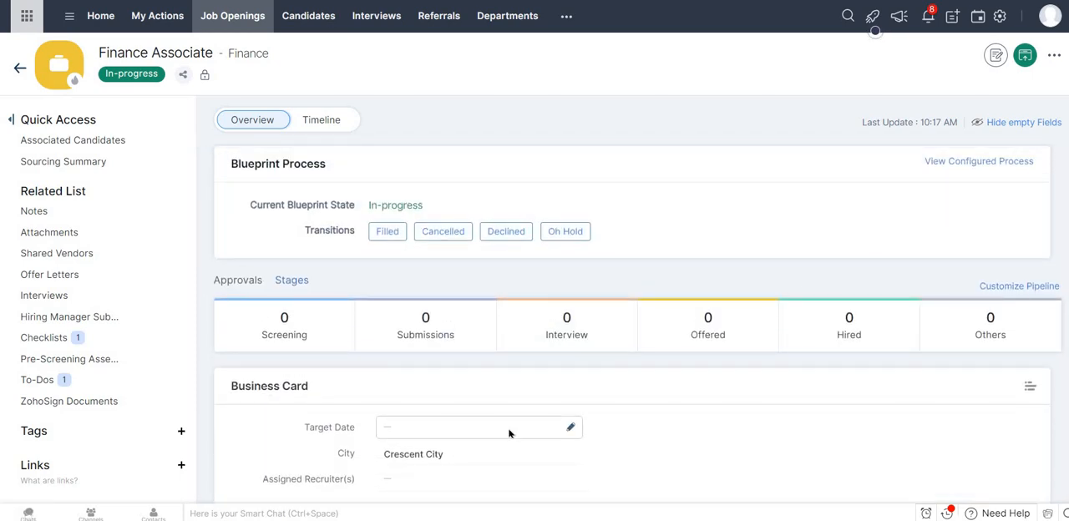
scroll(509, 432, down, 3)
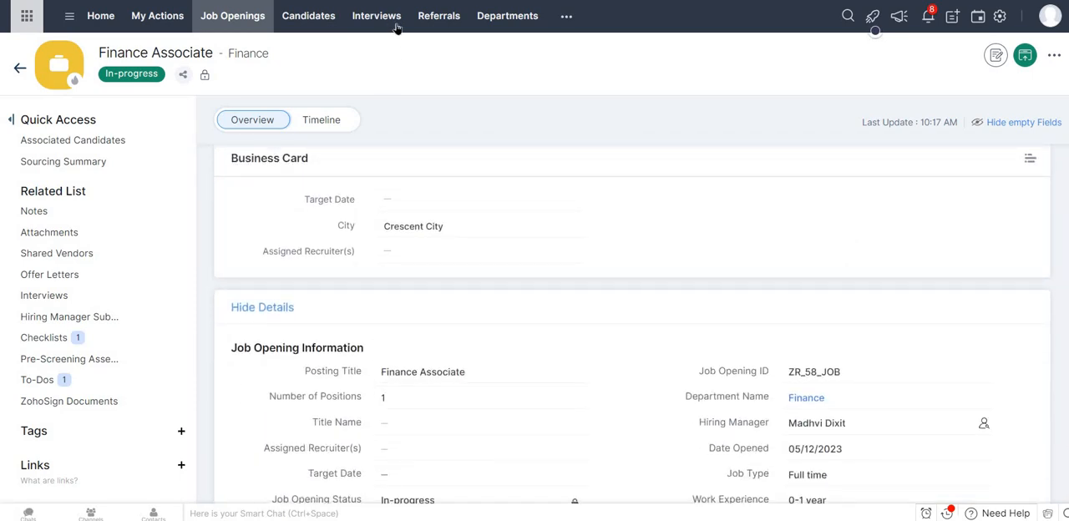
Go to the Candidates list and open a blank Create Candidate form to examine its fields.
click(444, 22)
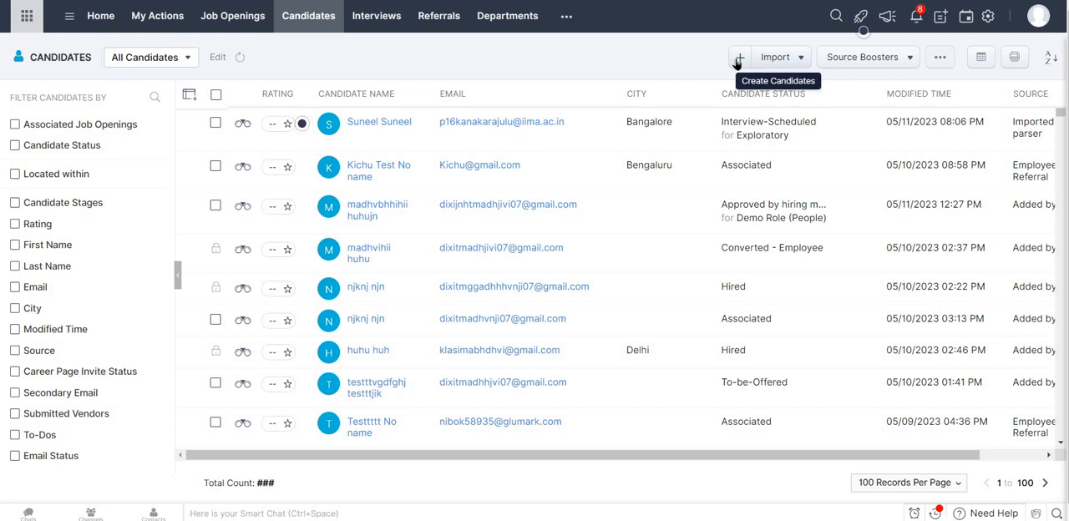
click(738, 59)
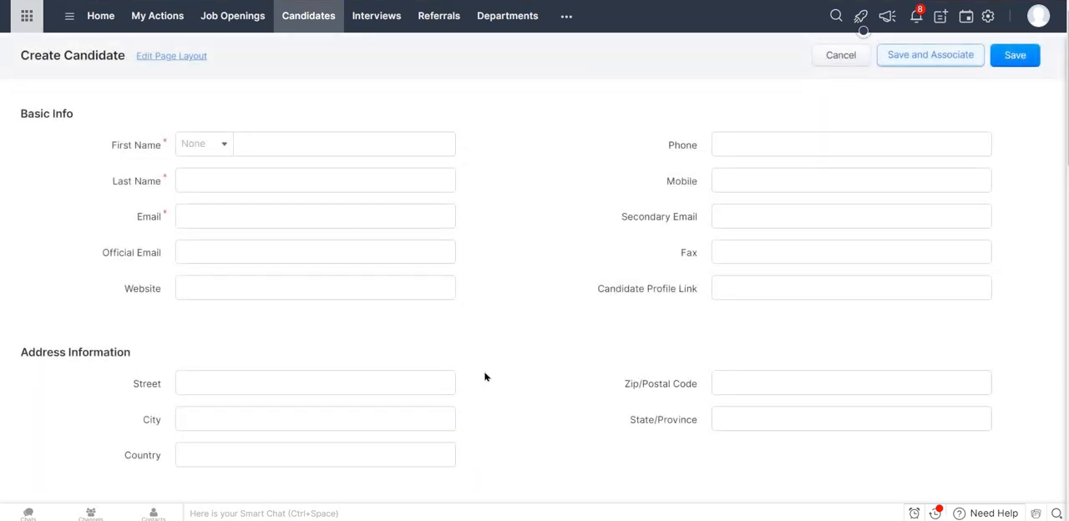
scroll(485, 377, down, 15)
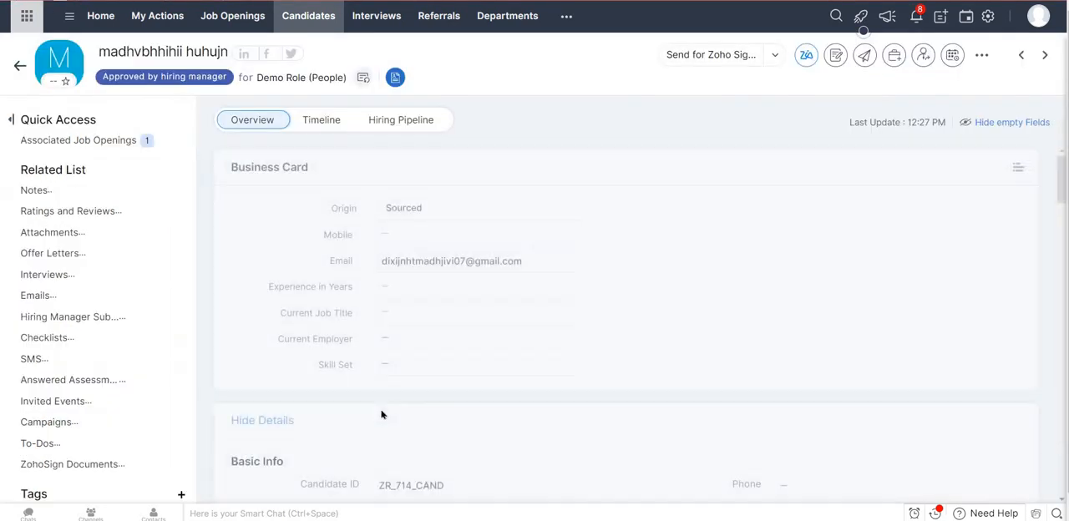
Examine the candidate record's details, related lists and additional actions, closing the action list without choosing anything.
scroll(382, 415, down, 10)
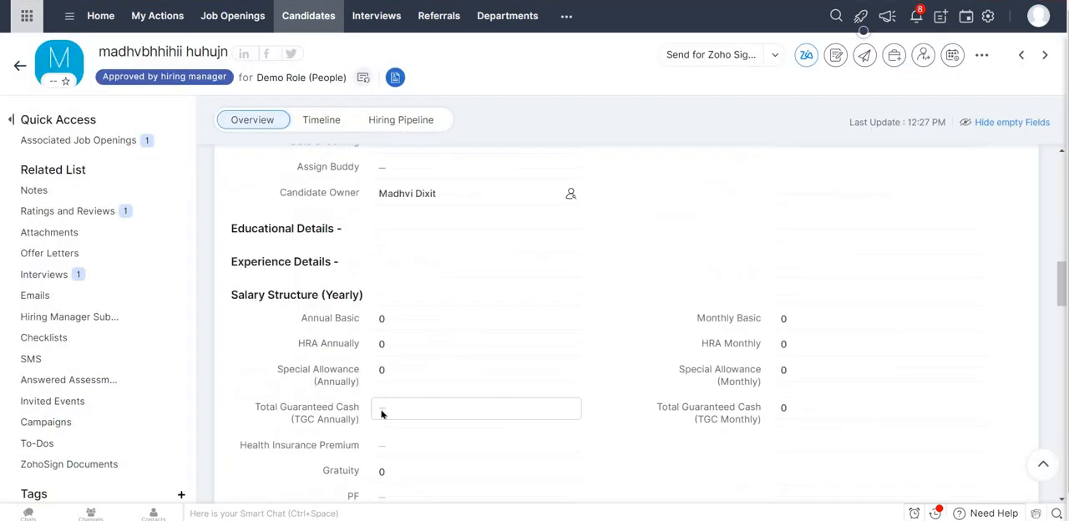
scroll(382, 414, down, 15)
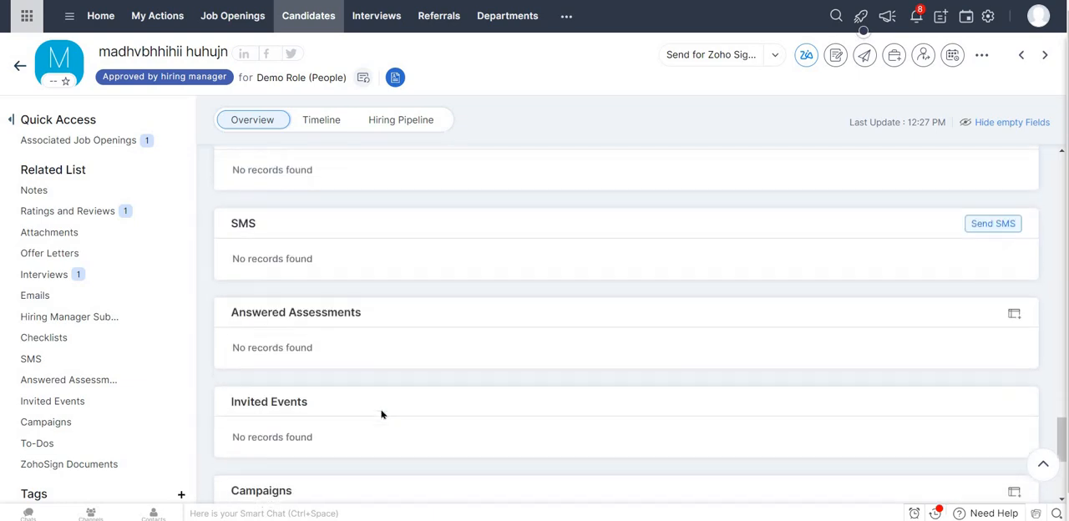
scroll(382, 414, down, 4)
scroll(382, 415, up, 20)
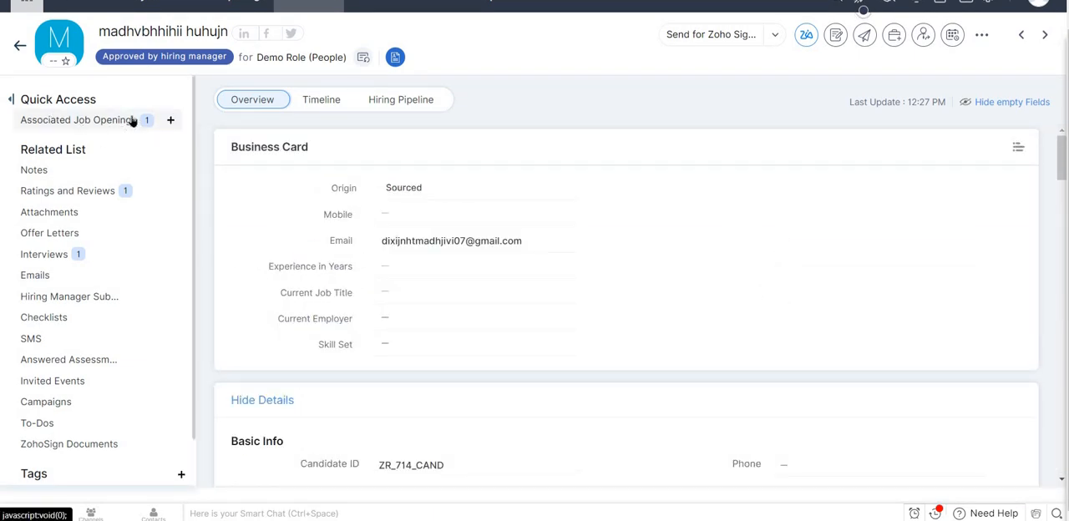
scroll(393, 307, up, 1)
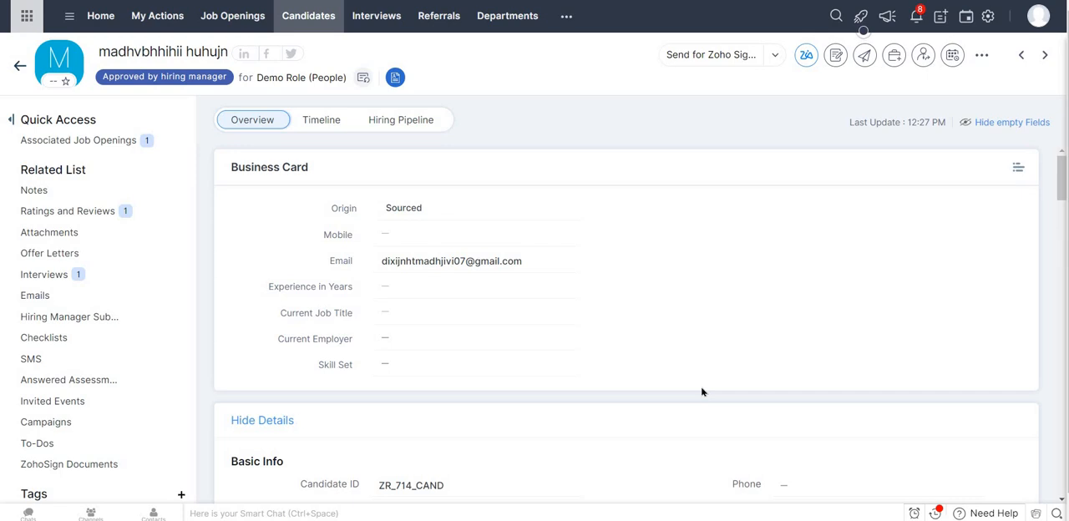
scroll(208, 212, down, 1)
scroll(208, 211, down, 1)
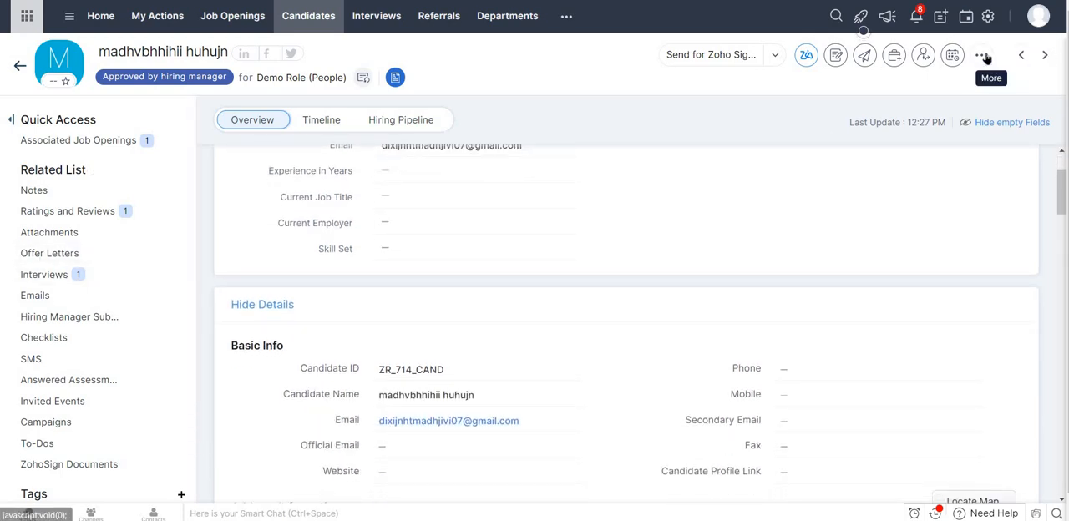
click(982, 55)
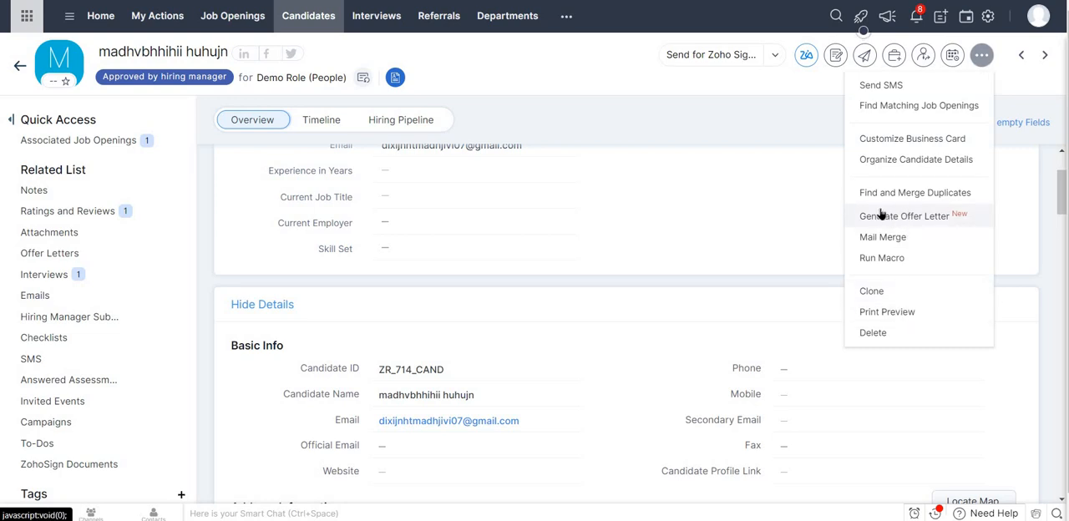
click(555, 294)
Change the candidate's status to New for the Demo Role (People) job opening.
scroll(555, 293, up, 2)
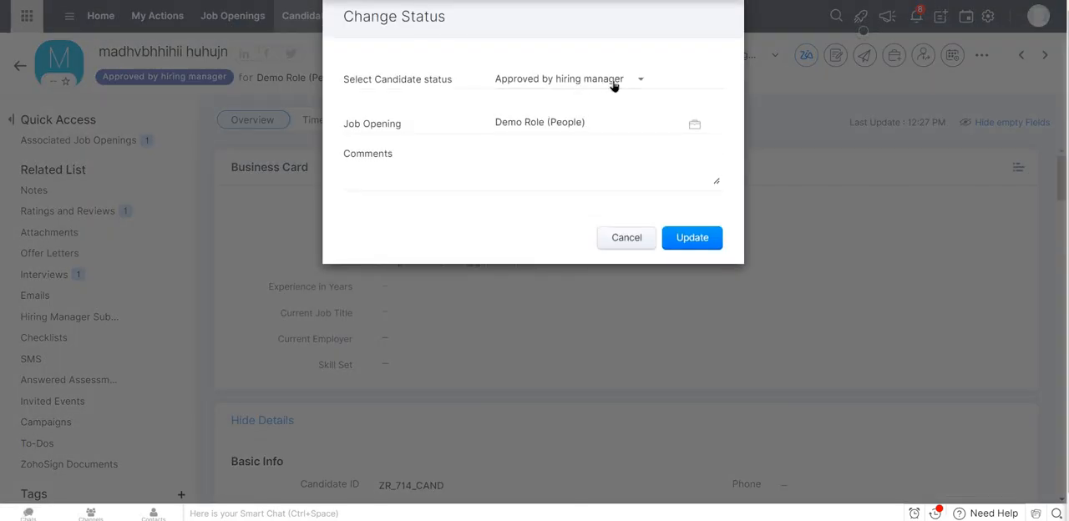
click(615, 87)
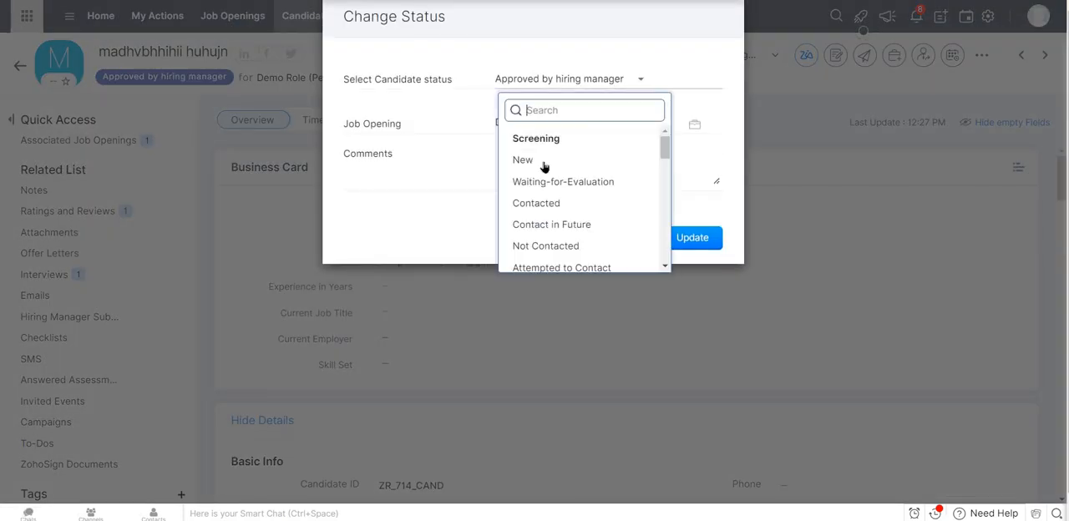
click(602, 160)
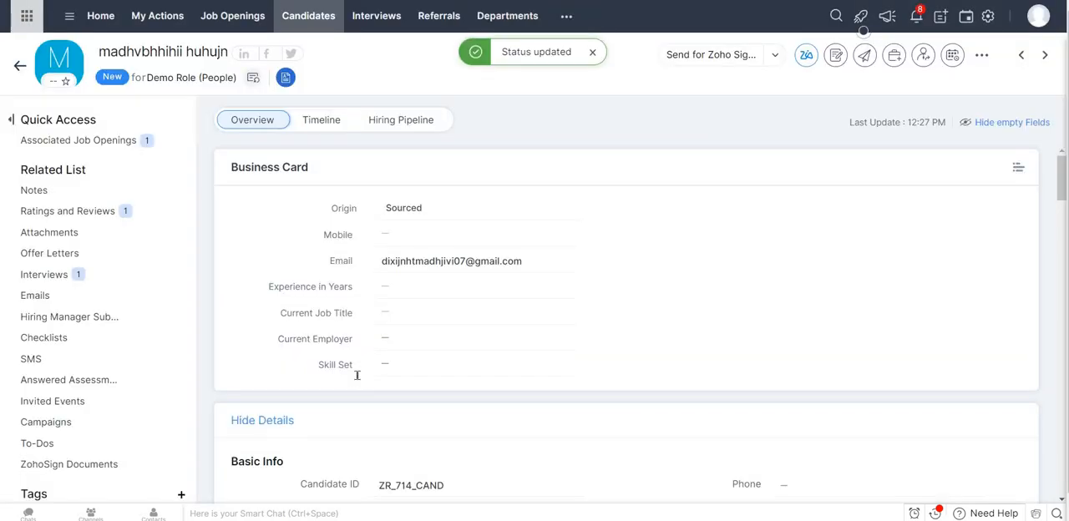
Look through the candidate's detail sections and related lists, and go to the Interviews section.
scroll(367, 376, down, 2)
scroll(382, 373, down, 10)
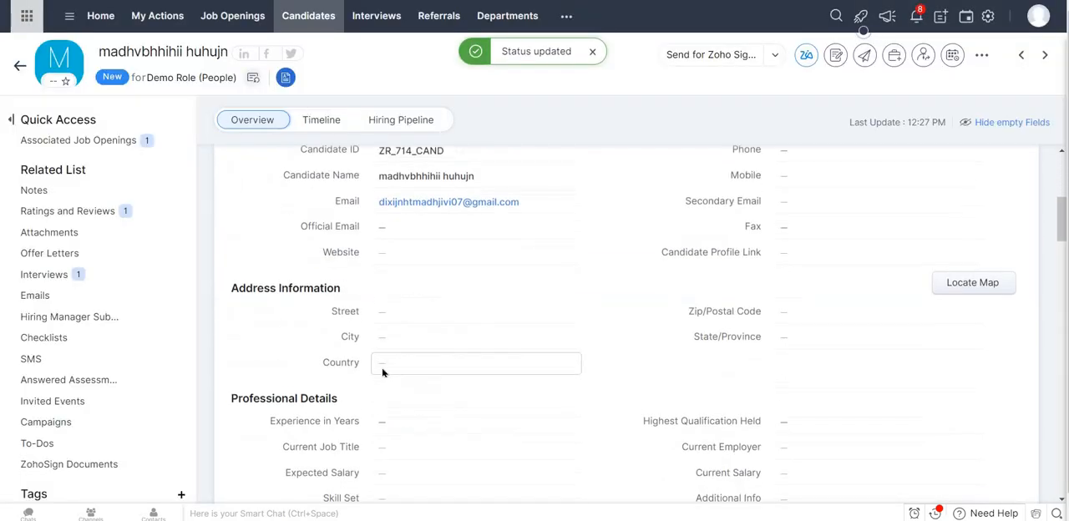
scroll(383, 374, down, 15)
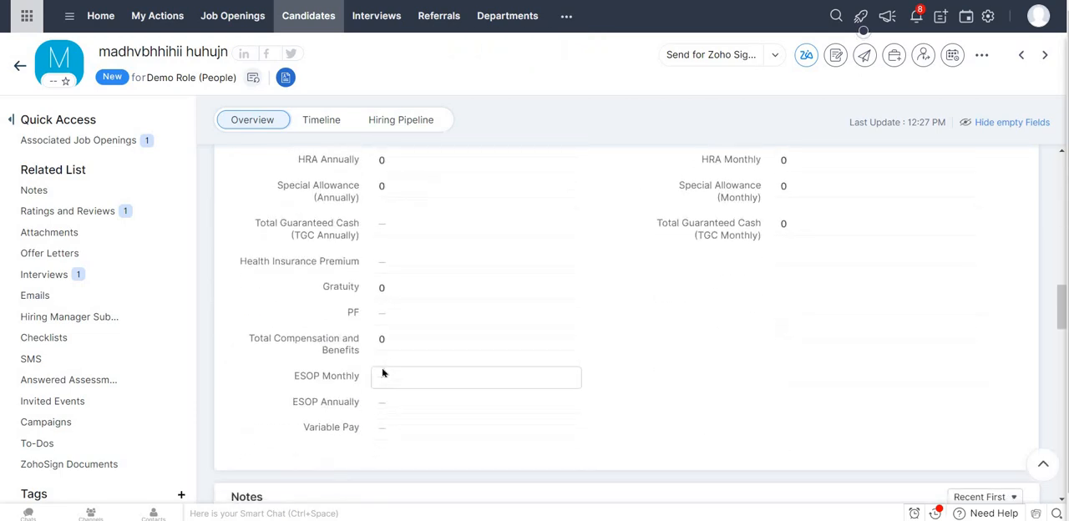
scroll(383, 373, down, 10)
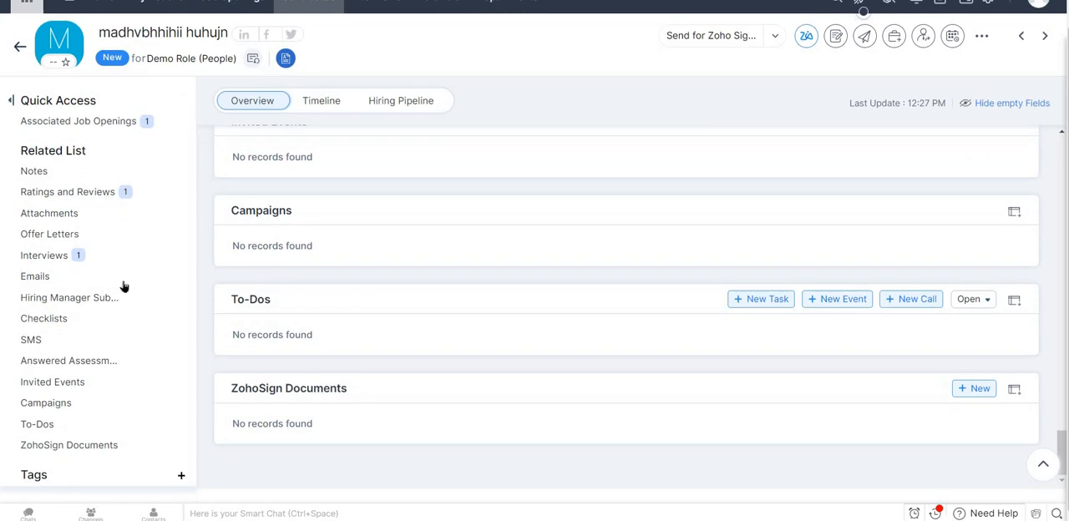
click(58, 263)
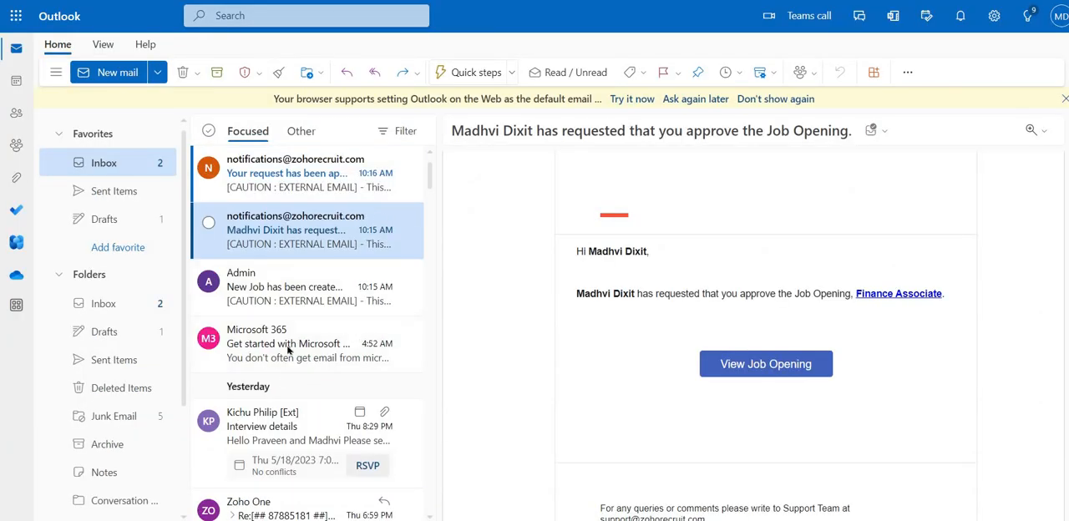
Read the "Interview details" invitation email in the Outlook inbox.
scroll(289, 351, down, 2)
click(288, 351)
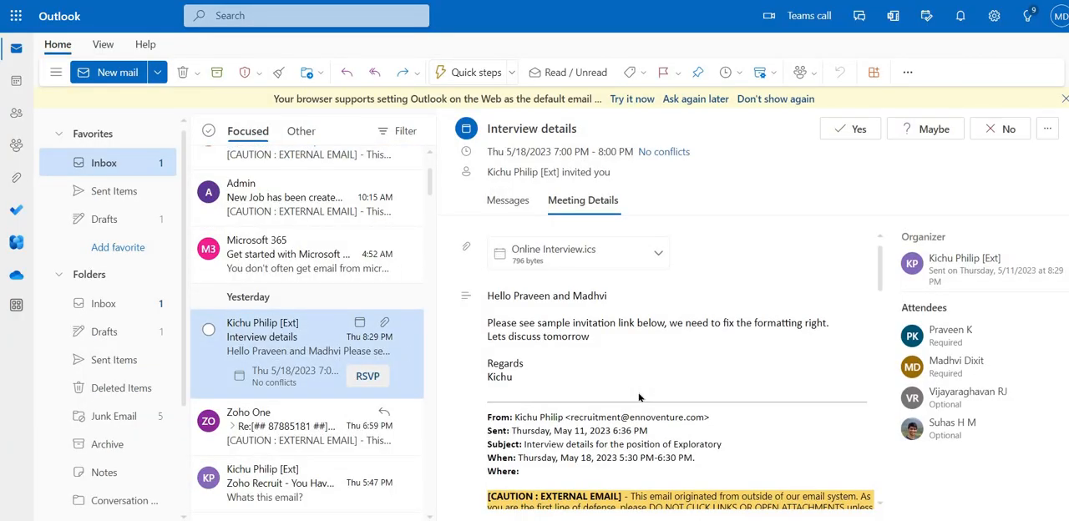
scroll(639, 394, down, 5)
scroll(640, 393, down, 10)
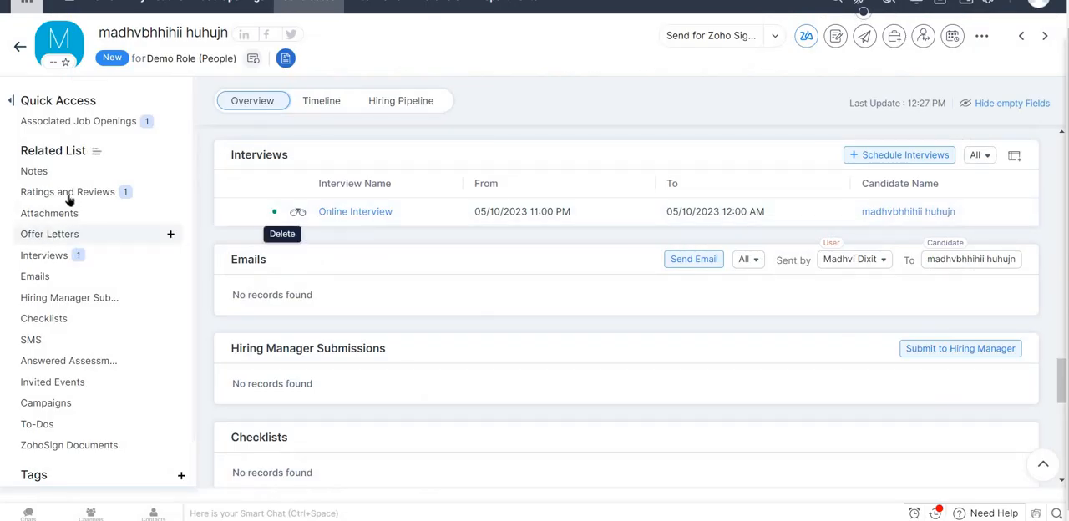
Return to the candidate record in Zoho Recruit and review the interview feedback under Ratings and Reviews.
click(70, 195)
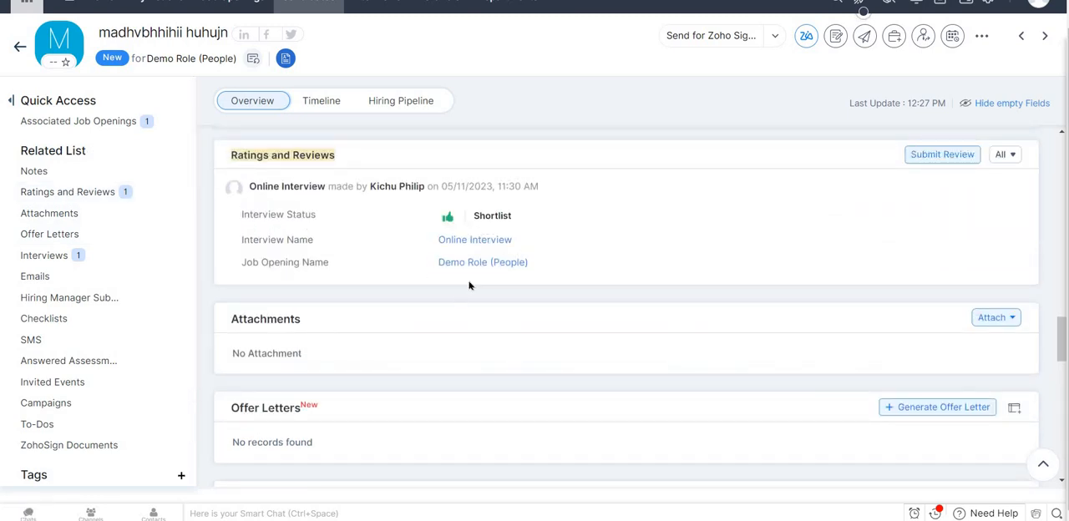
scroll(398, 296, down, 1)
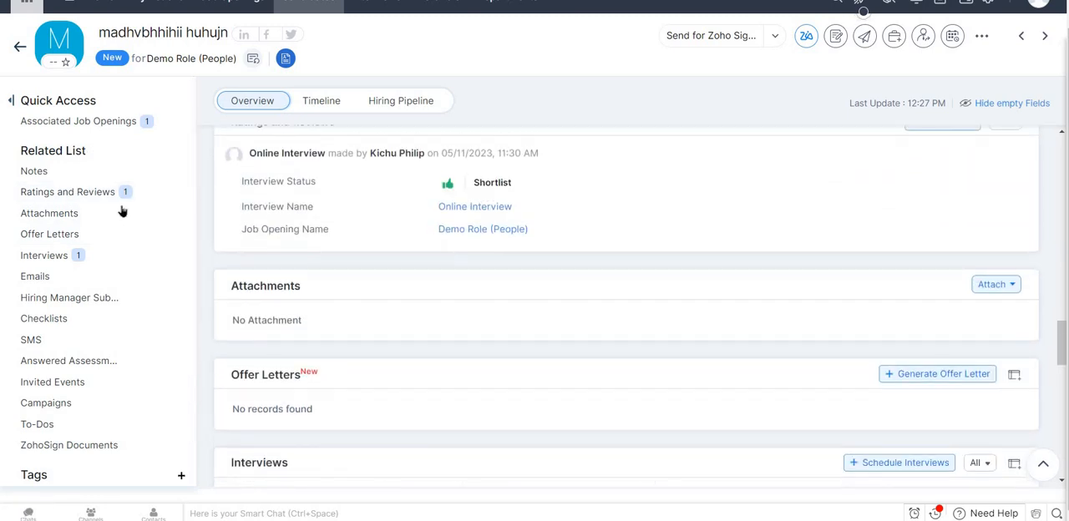
scroll(122, 211, up, 1)
scroll(986, 82, up, 1)
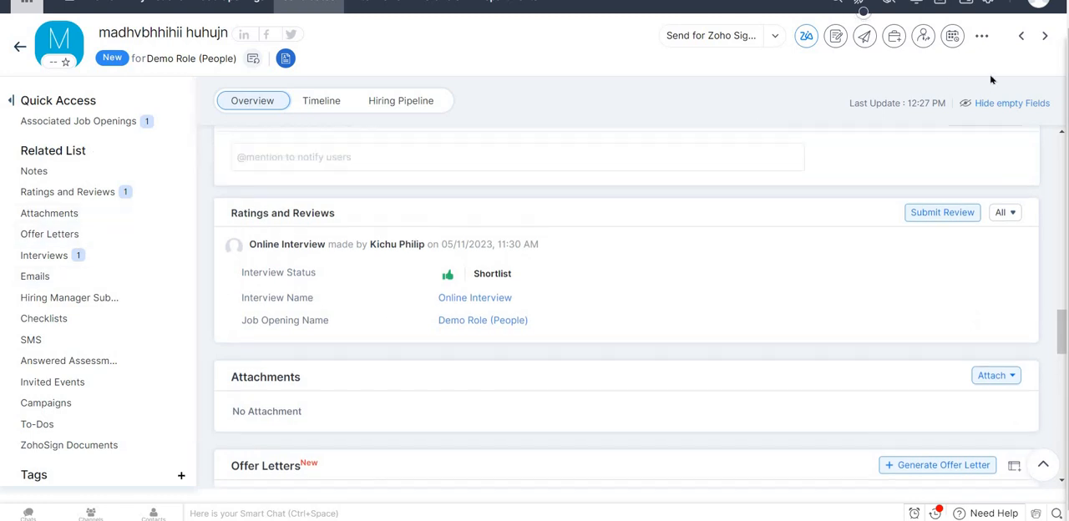
Try to generate an offer letter for the candidate.
click(982, 38)
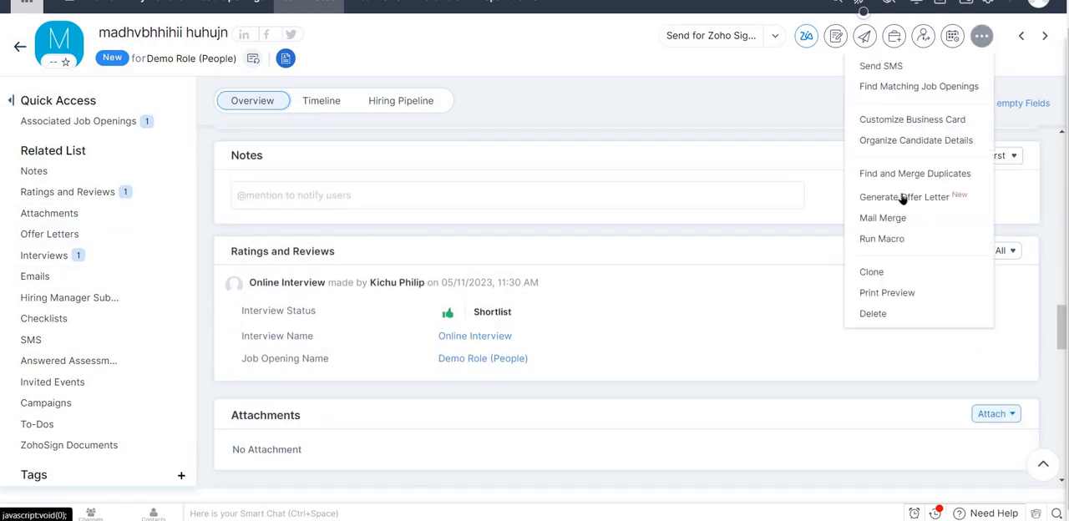
click(901, 192)
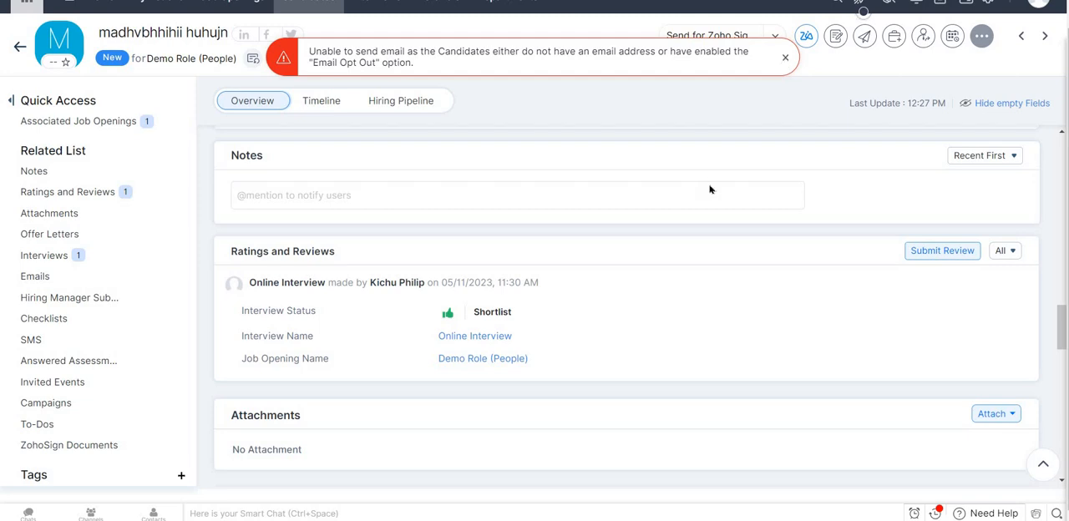
Turn off Email Opt Out in the candidate's Other Info and save the change.
scroll(710, 190, up, 10)
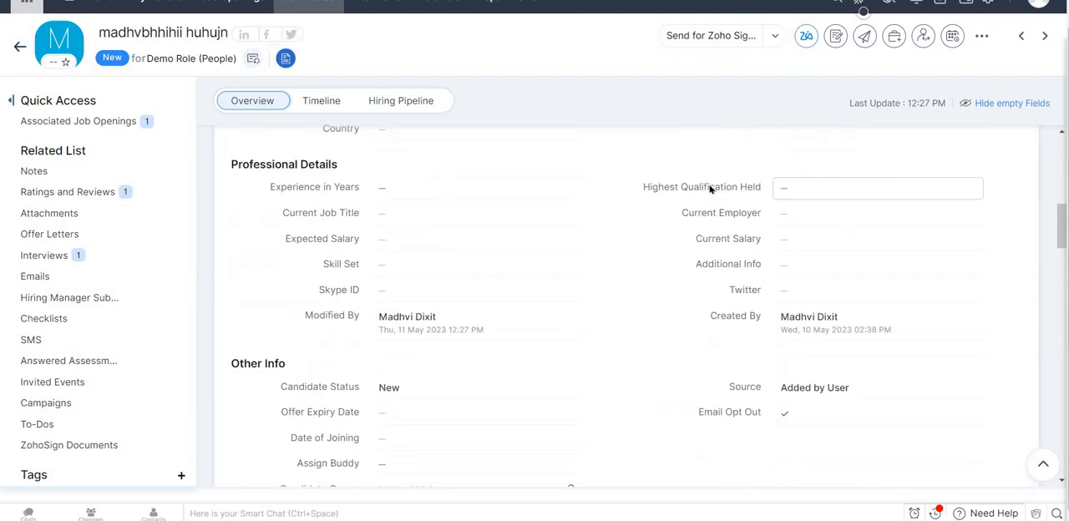
scroll(710, 190, up, 1)
scroll(796, 469, down, 1)
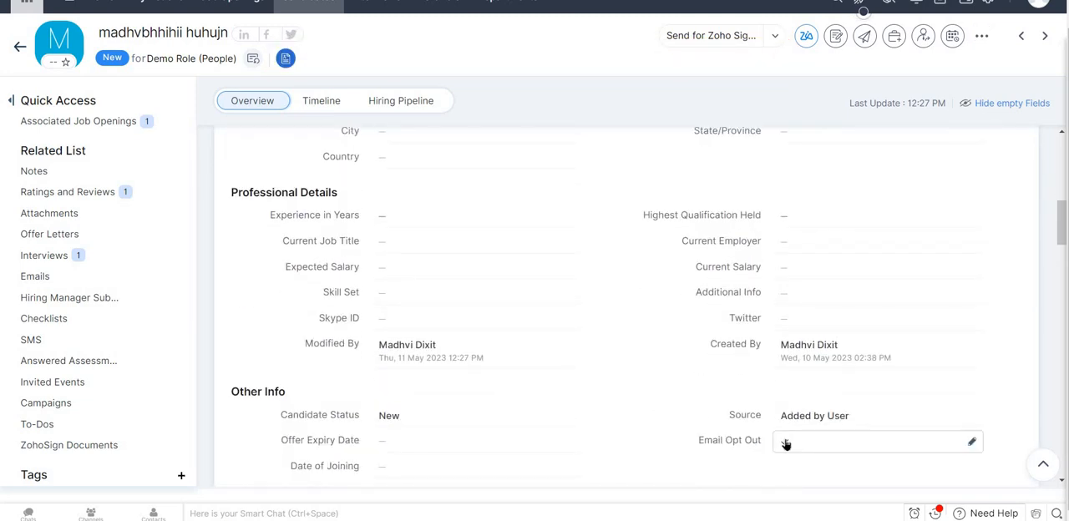
click(785, 442)
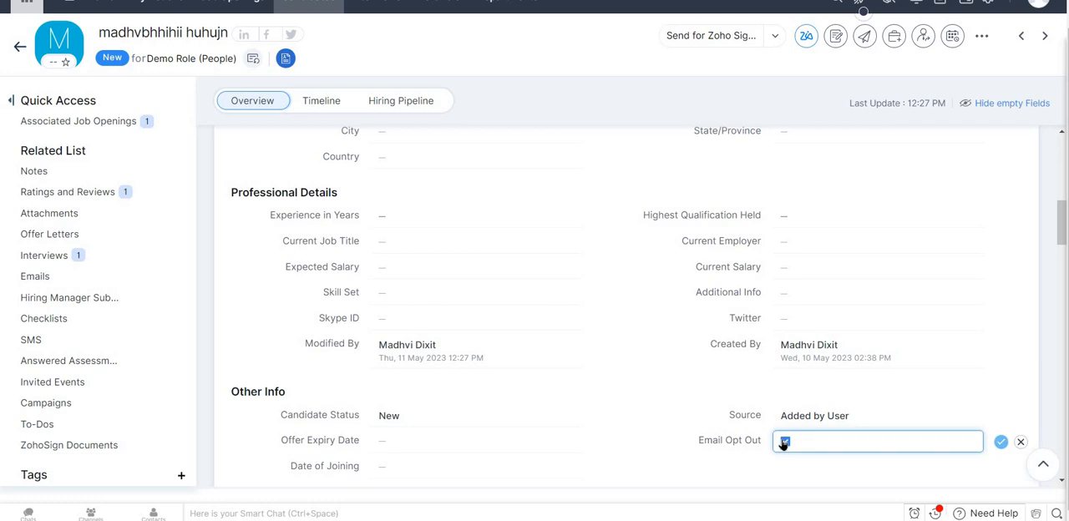
click(1002, 443)
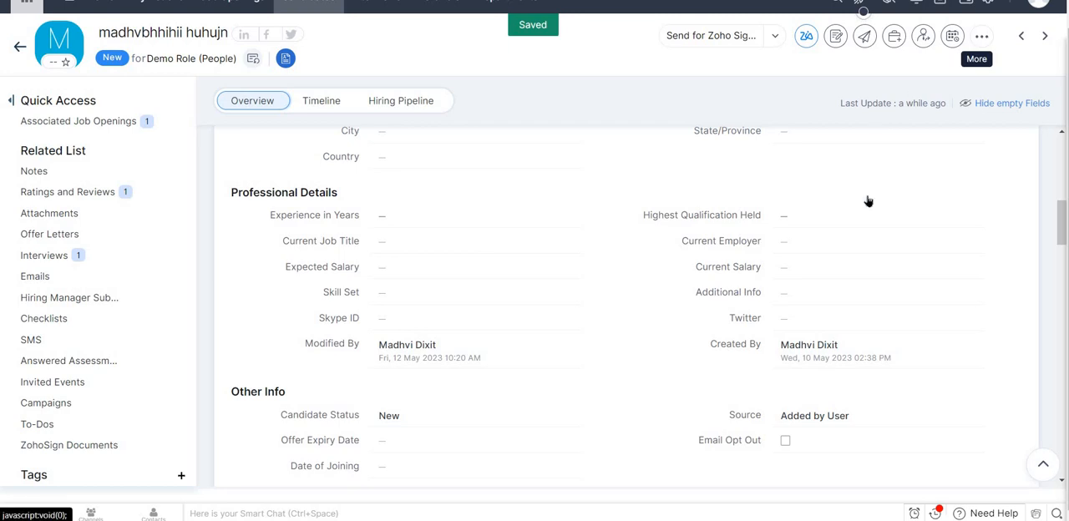
Start a new offer letter for the candidate using the first "Offer Template Fixed-Annu..." template, sent with e-sign ZohoSign.
click(982, 35)
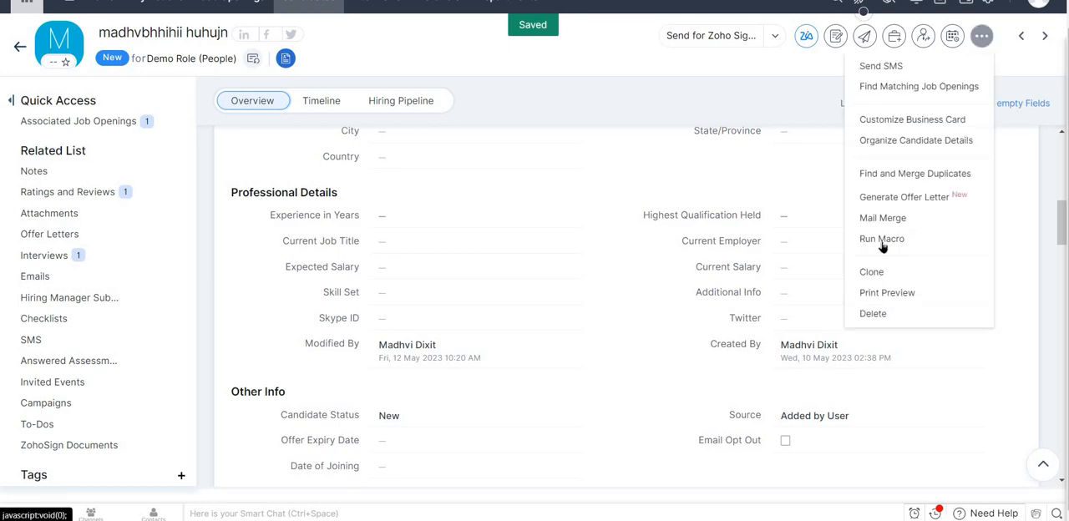
click(856, 202)
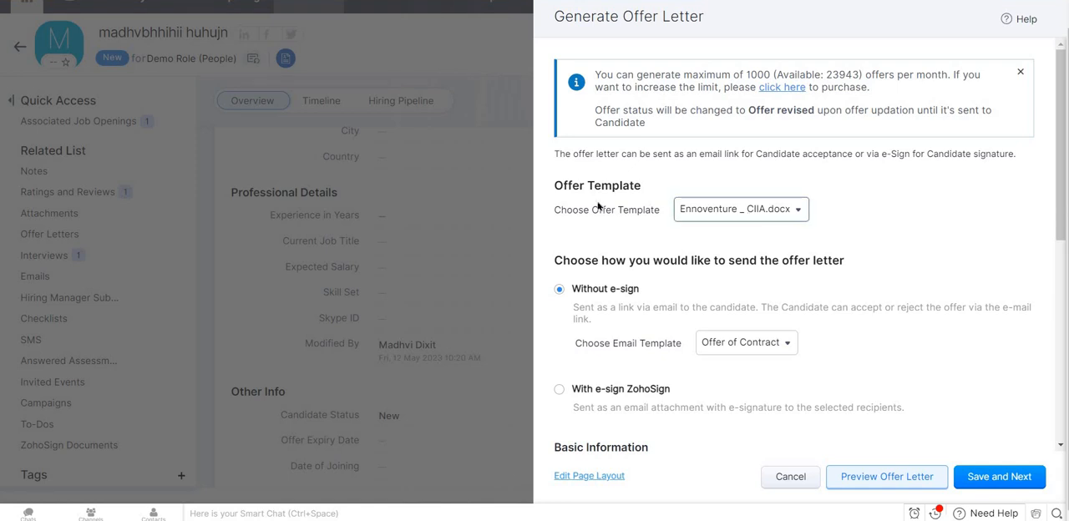
click(626, 212)
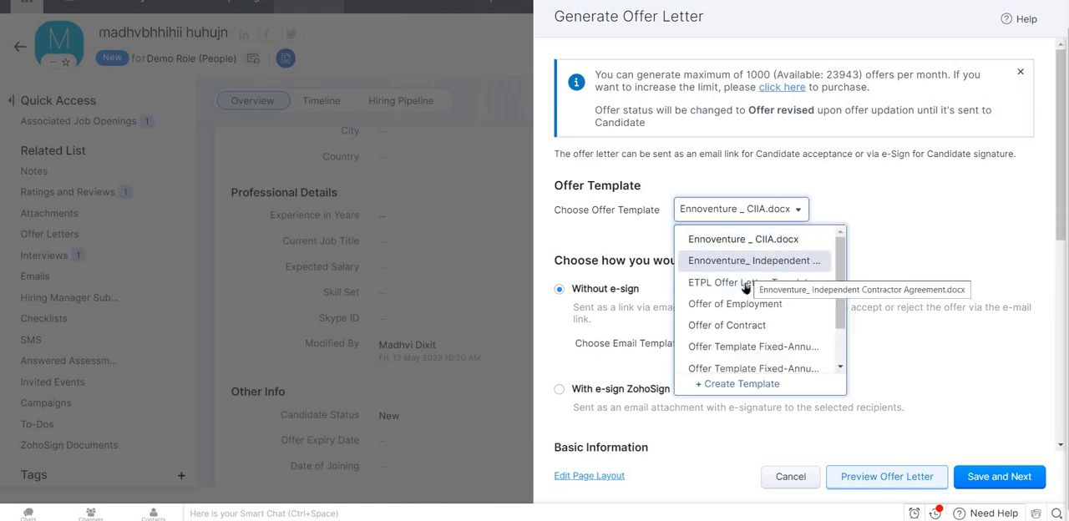
scroll(743, 347, down, 1)
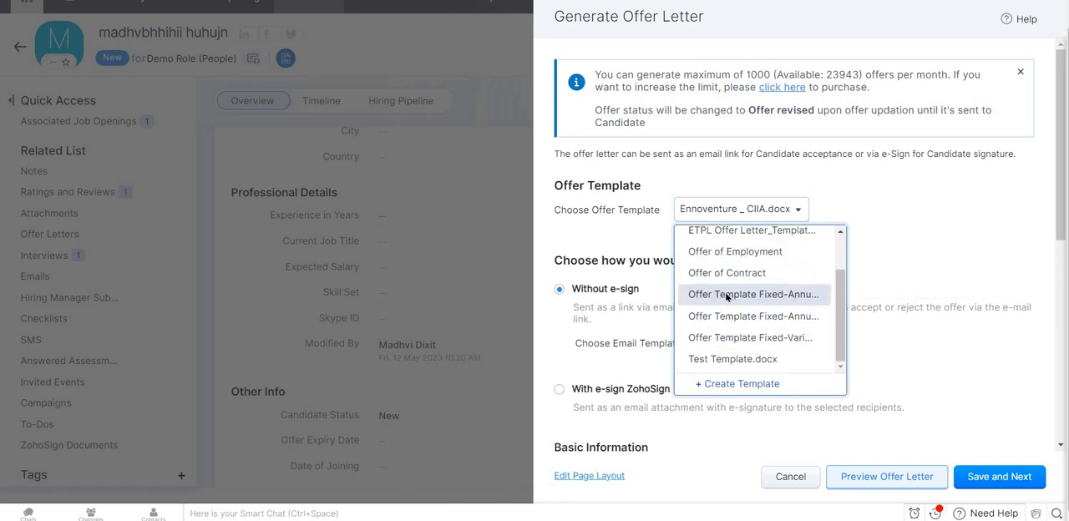
key(Return)
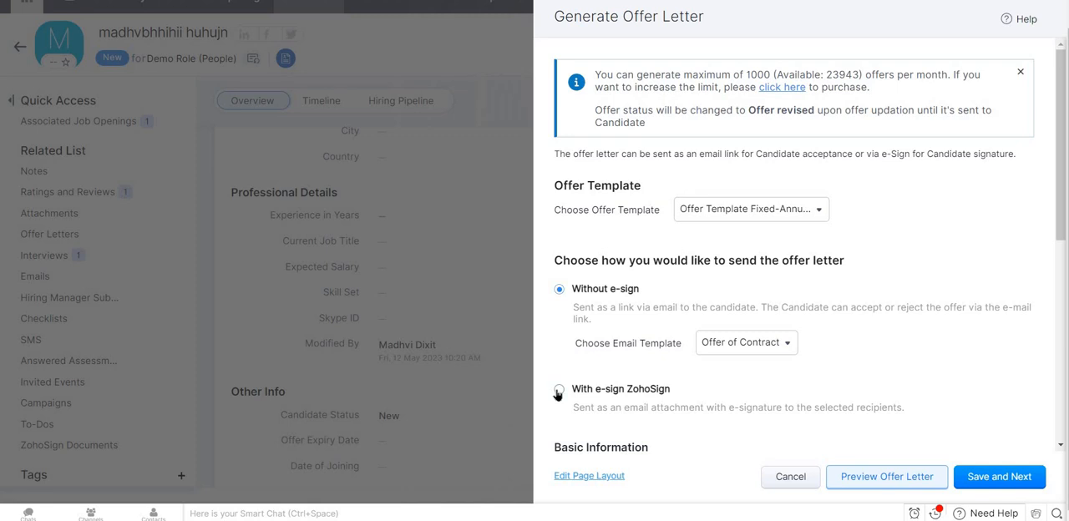
click(675, 394)
Set the offer letter's Posting Title to Demo Role (People) and the Compensation Amount to 787878 per month.
scroll(828, 278, down, 2)
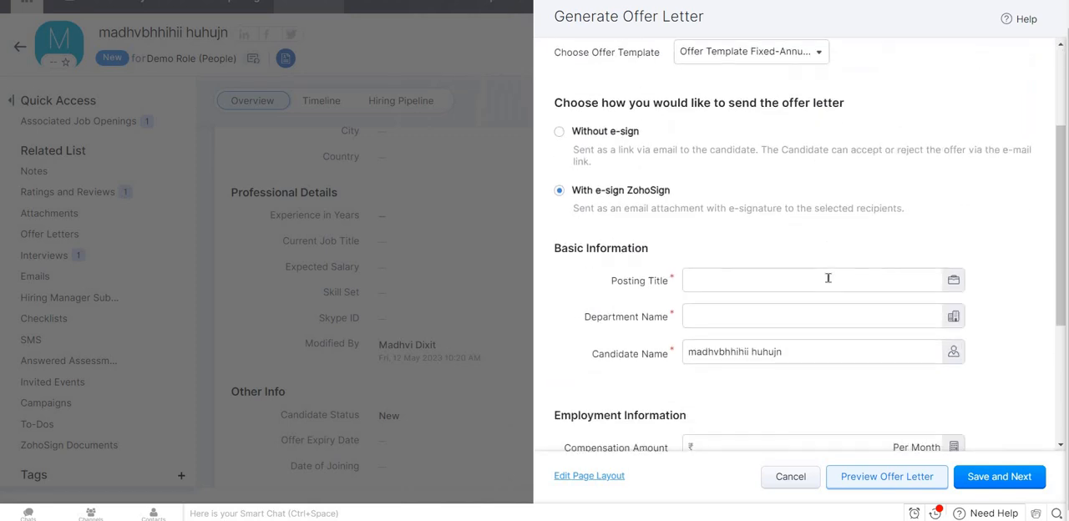
click(761, 278)
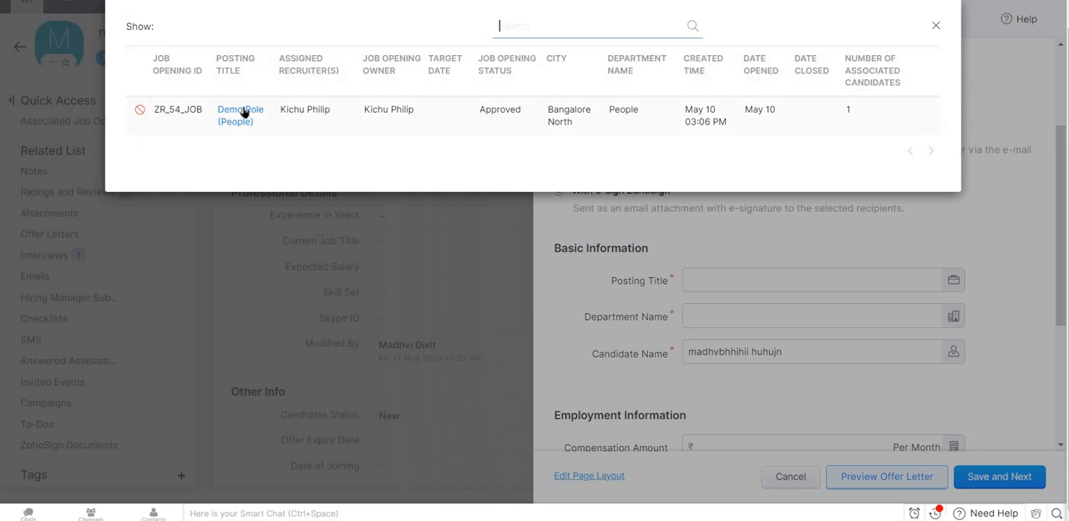
click(242, 111)
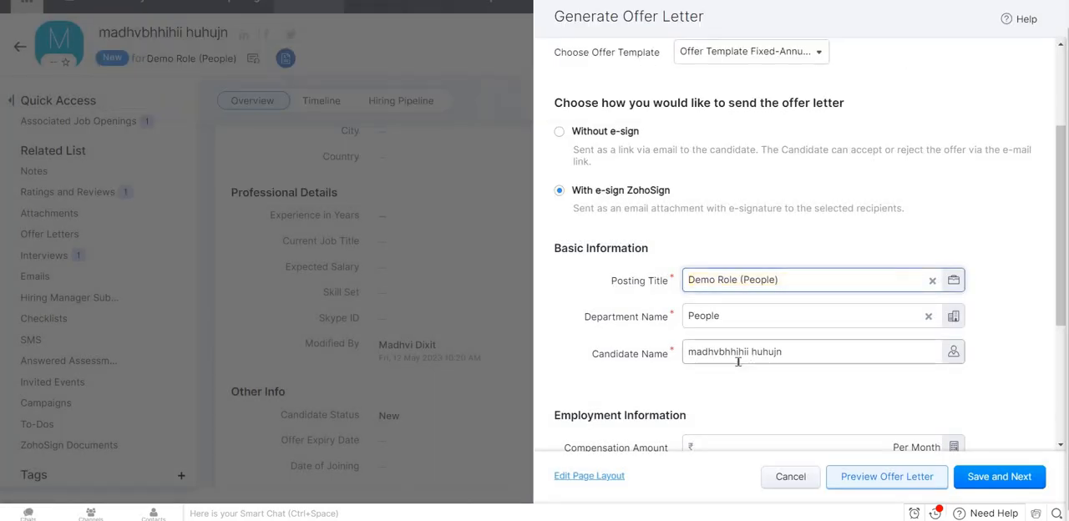
scroll(739, 361, down, 1)
click(759, 370)
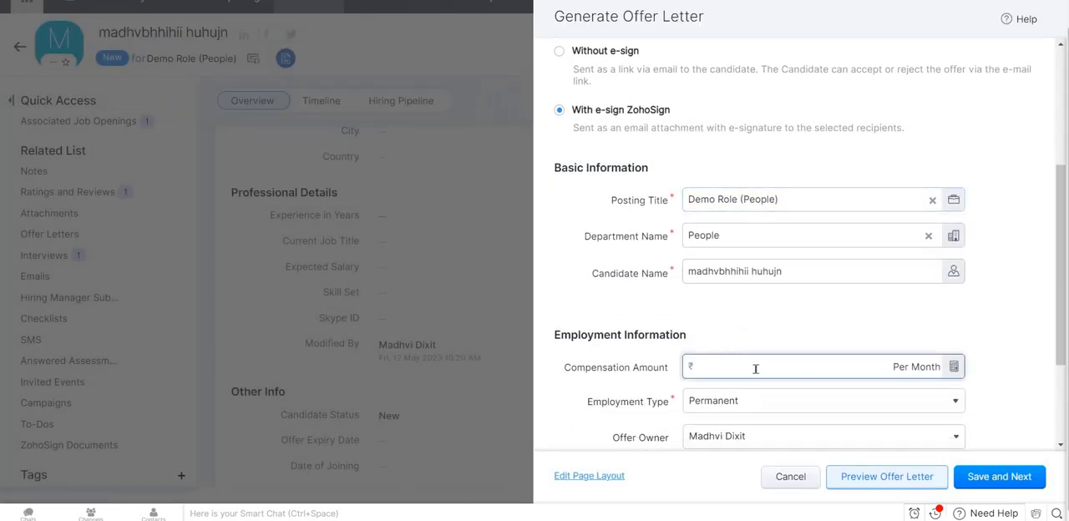
Set the offer letter's Expiry Date to 05/26/2023 and preview the offer letter.
scroll(756, 374, down, 2)
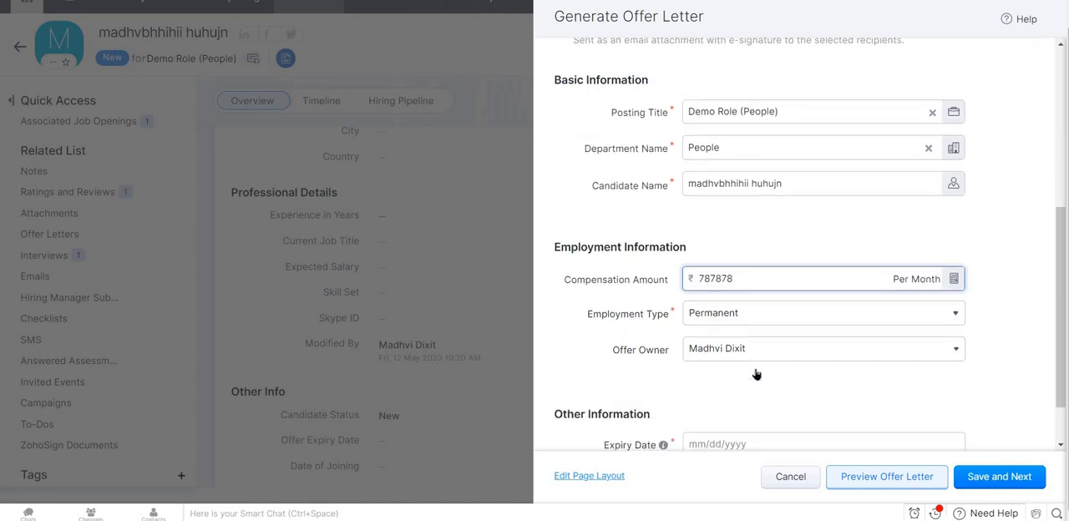
click(793, 378)
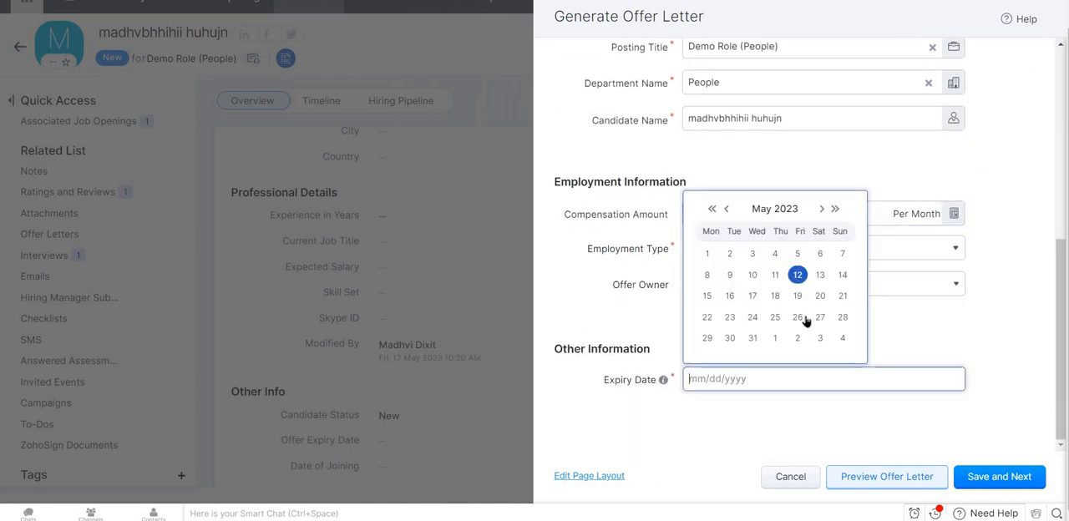
click(802, 317)
click(888, 483)
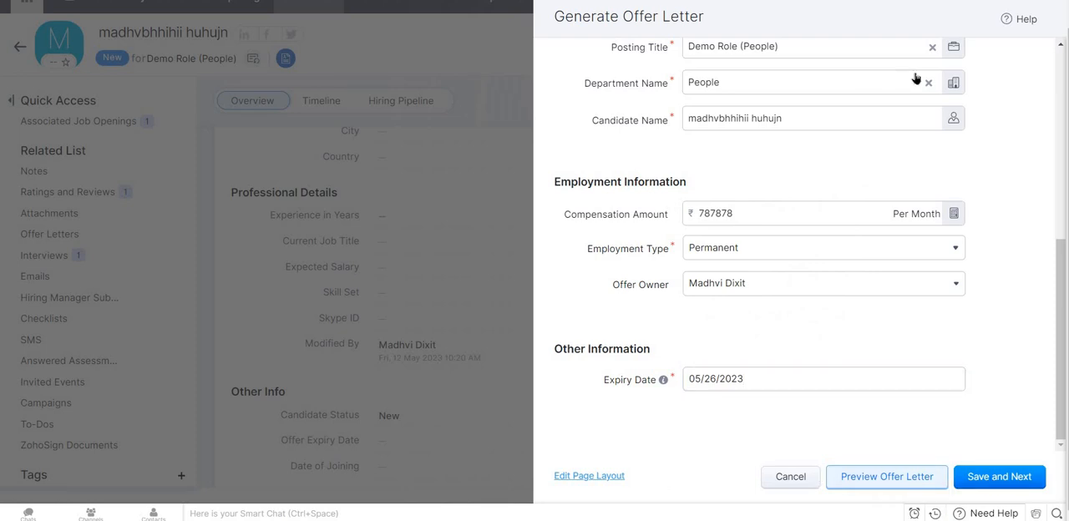
Open the offer letter's page layout for editing, return to the form and cancel it, going to the candidate's To-Dos.
click(599, 479)
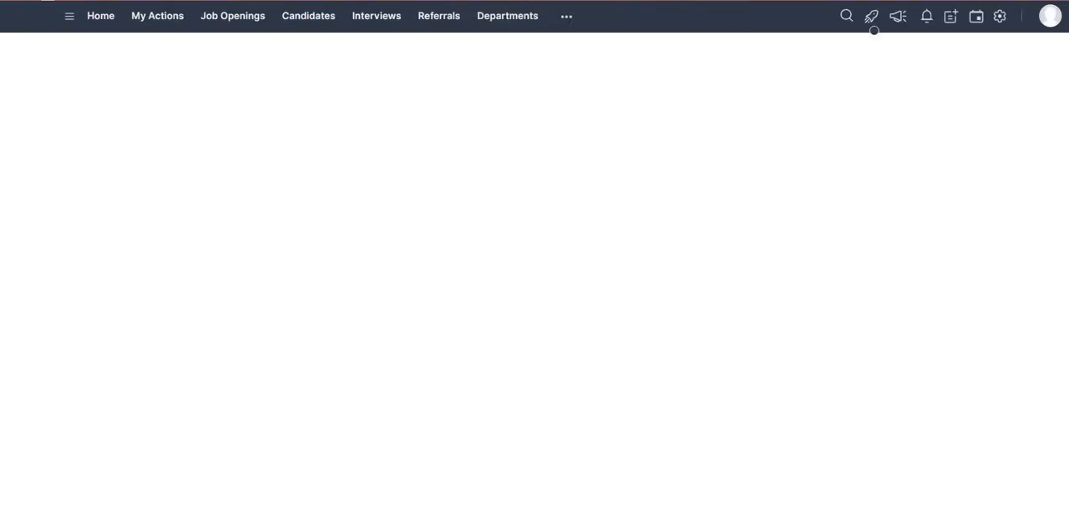
click(359, 0)
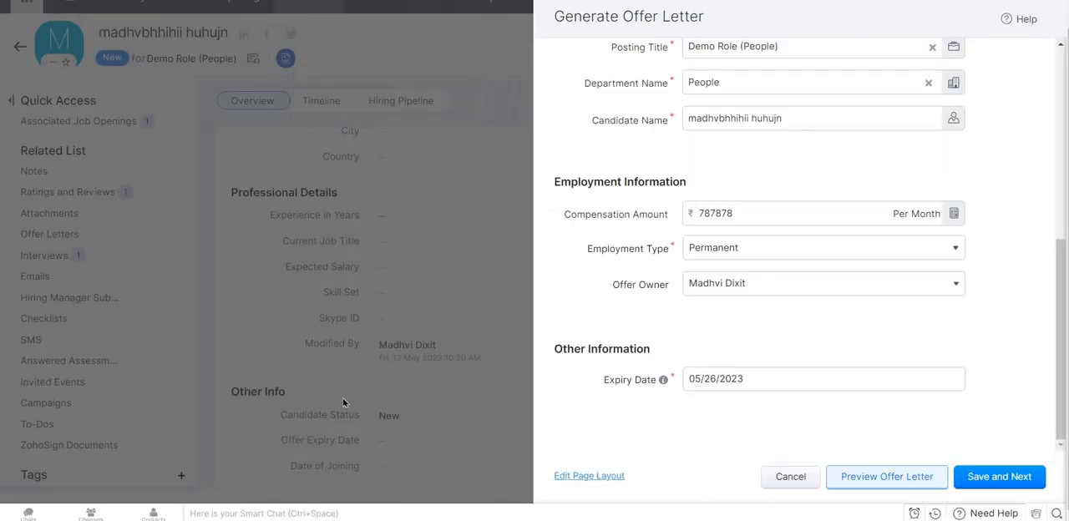
click(777, 477)
click(37, 425)
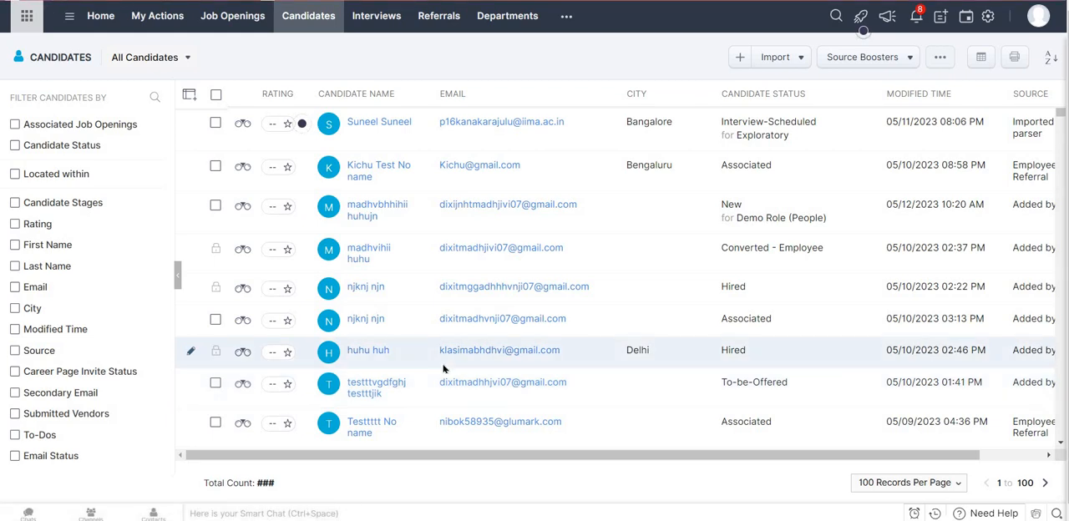
Open the candidate with status To-be-Offered and examine the professional details, Other Info and To-Dos.
click(417, 378)
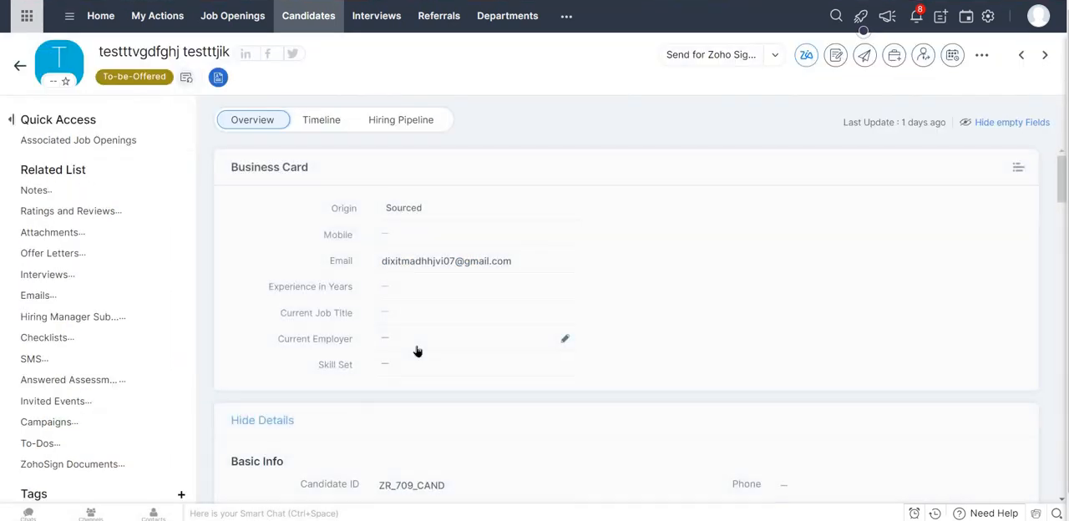
scroll(260, 352, down, 5)
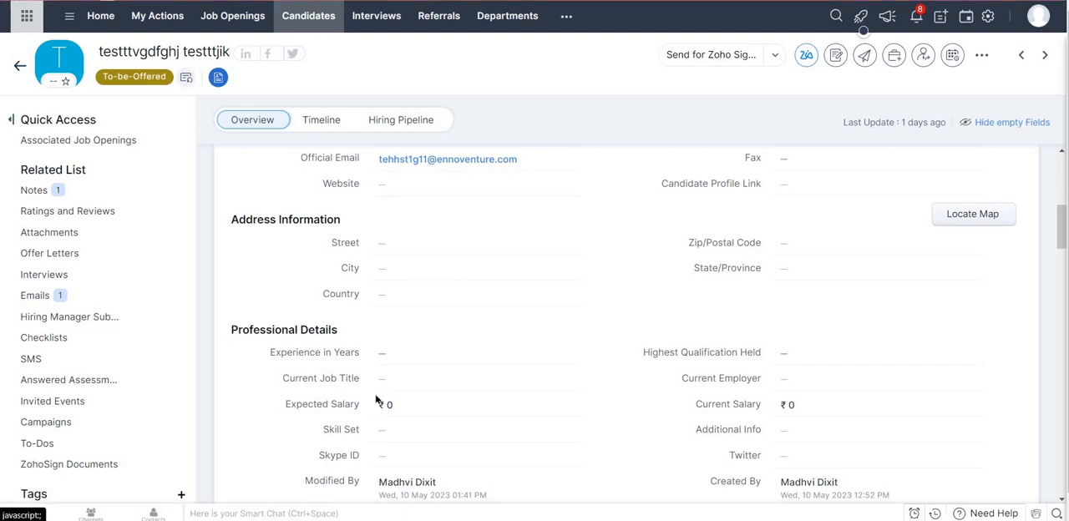
key(alt+Left)
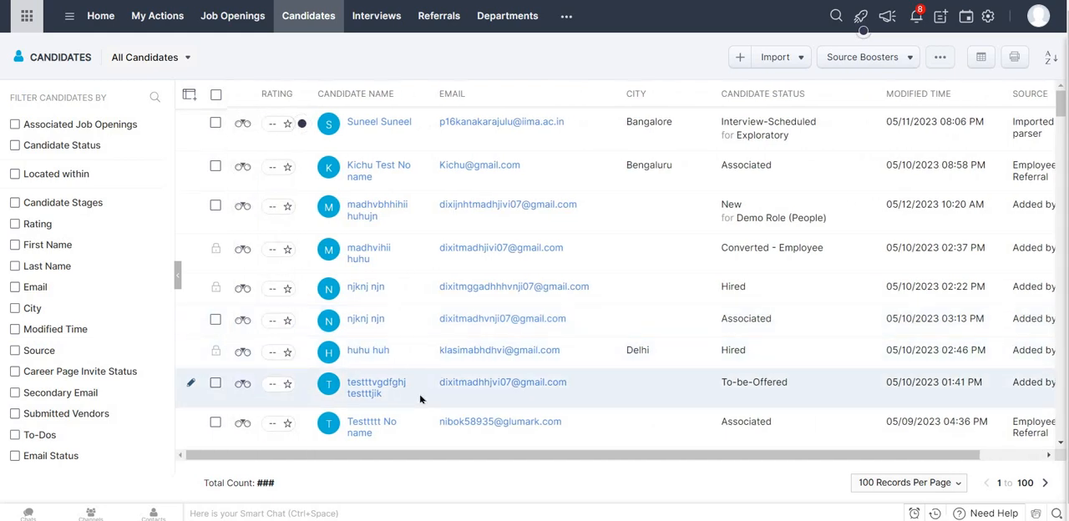
scroll(420, 400, down, 3)
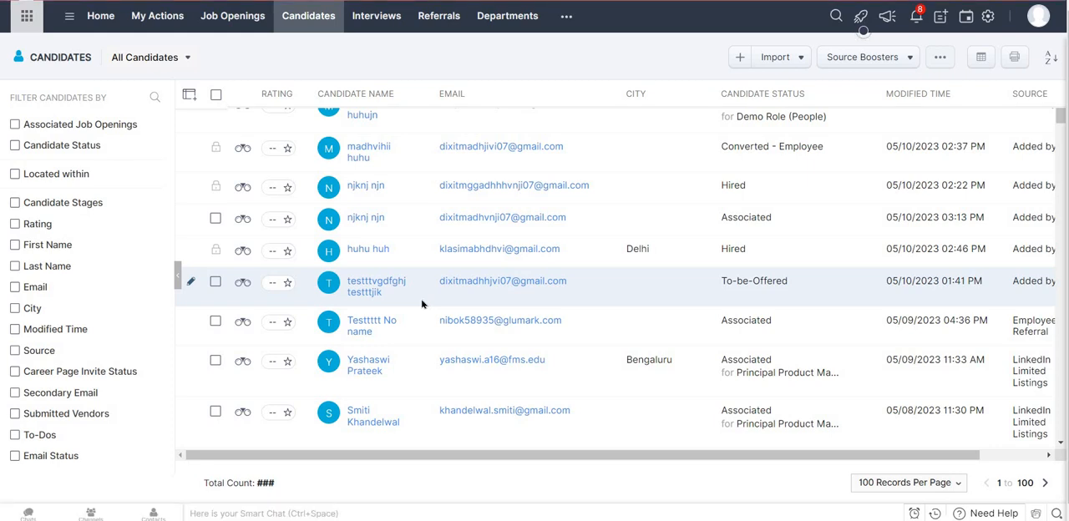
scroll(378, 405, down, 3)
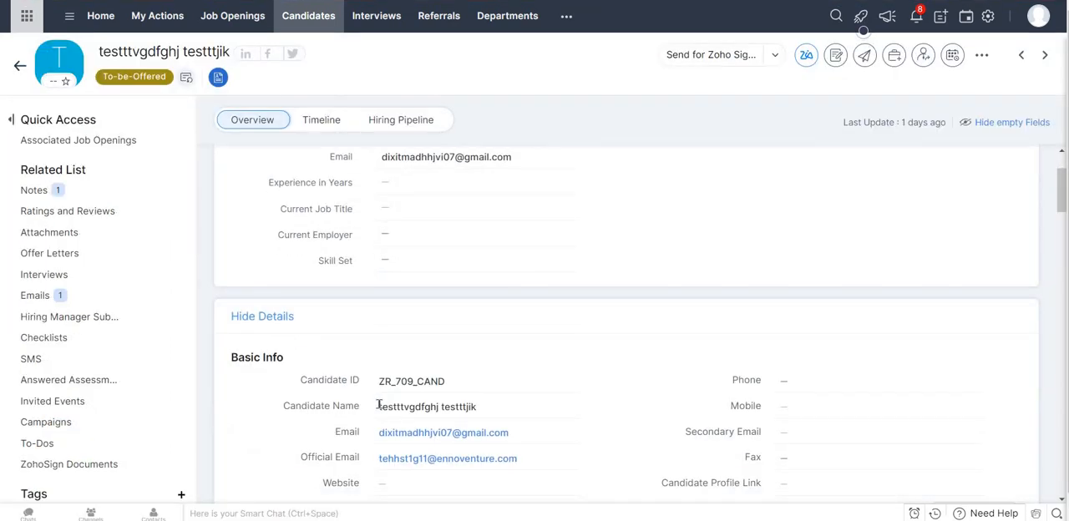
scroll(378, 405, down, 5)
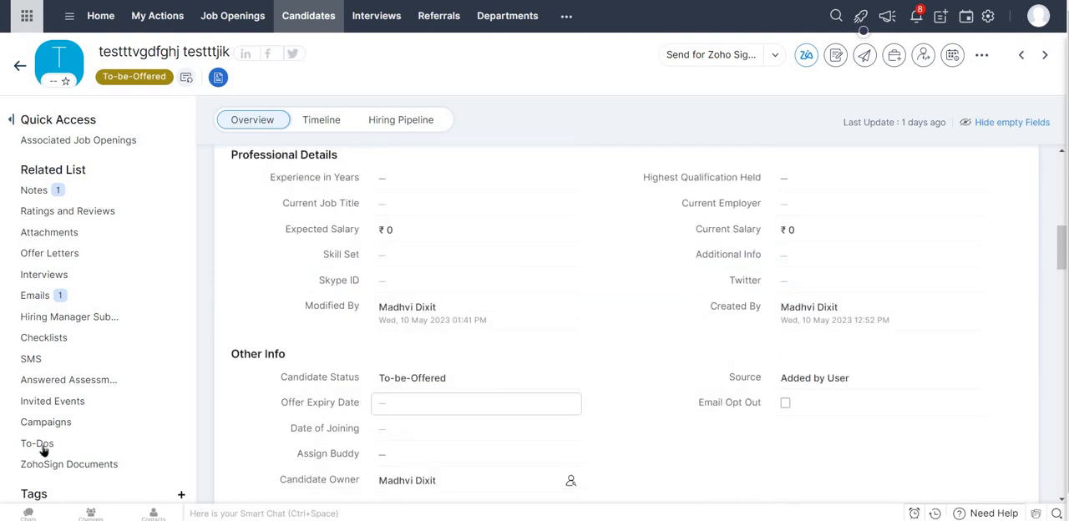
click(41, 446)
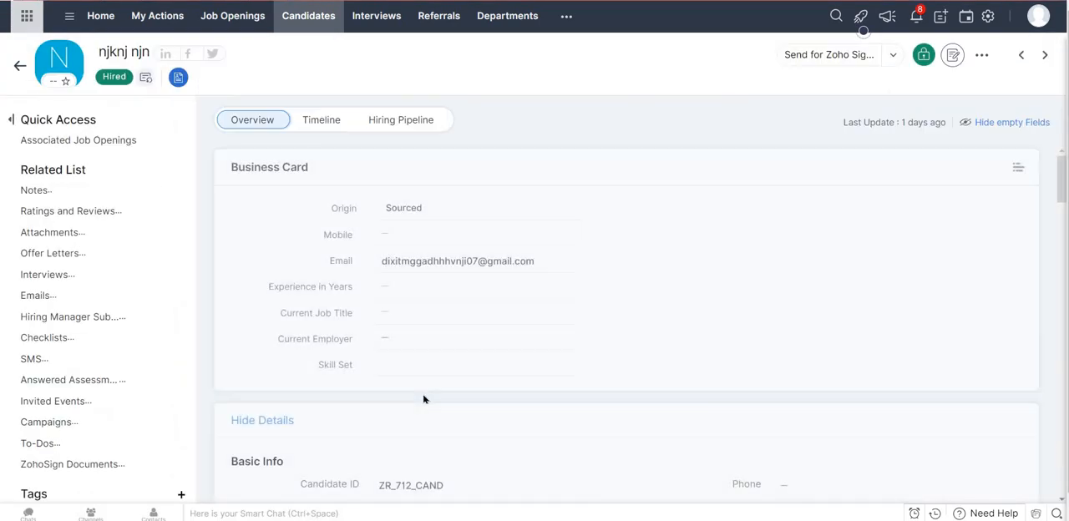
Examine the Hired candidate's Other Info, salary structure and To-Dos, and look through the All Candidates list.
scroll(425, 399, down, 10)
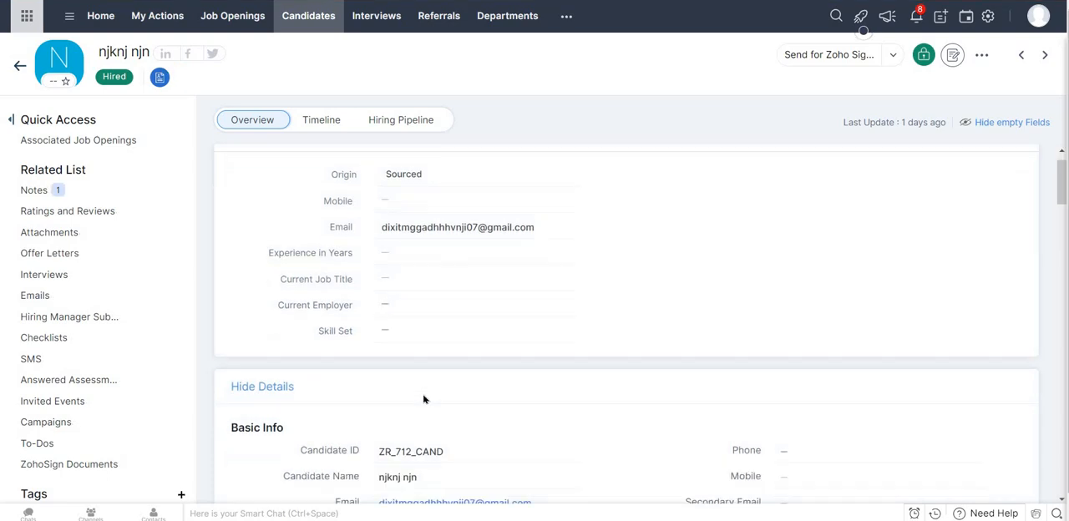
click(42, 444)
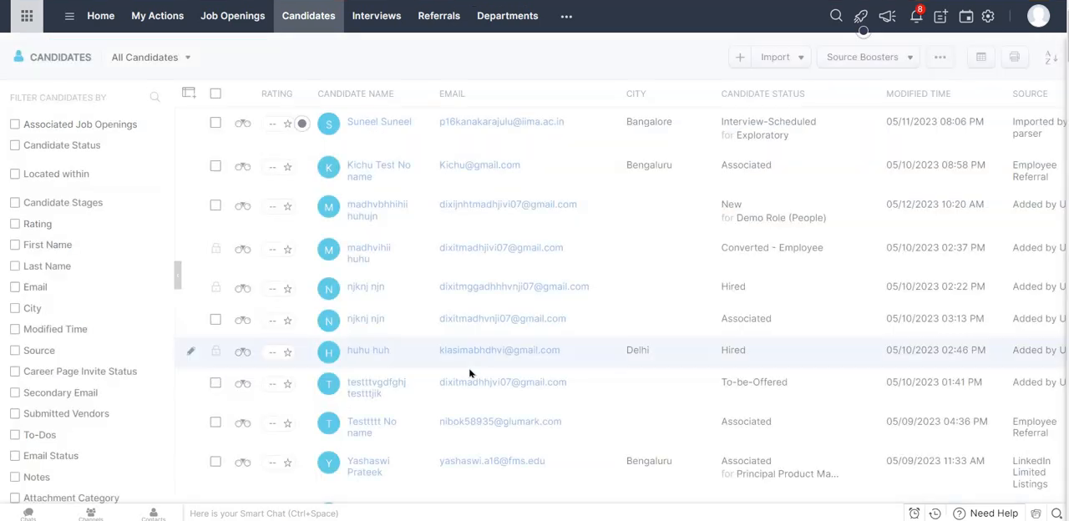
scroll(469, 373, down, 7)
scroll(469, 374, down, 6)
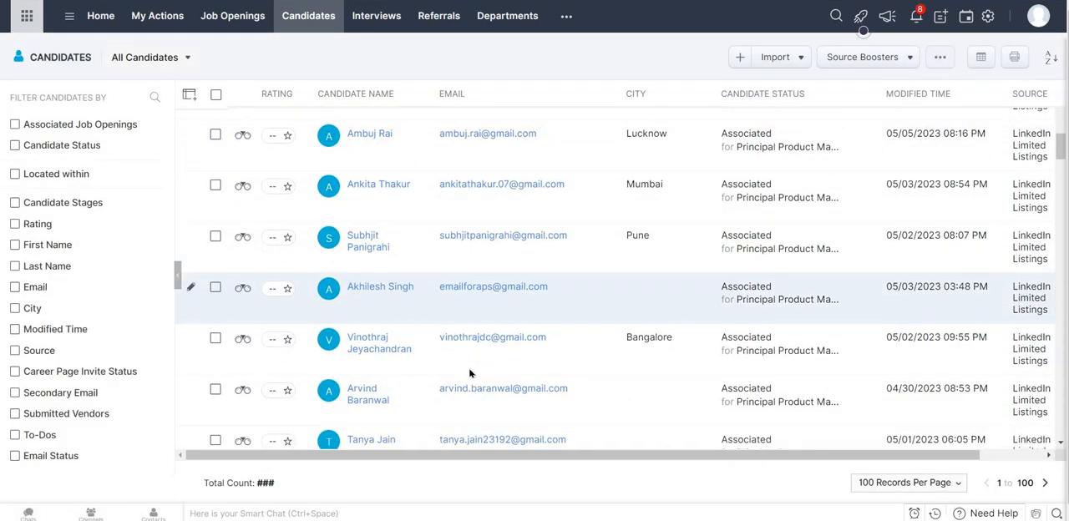
scroll(469, 373, down, 10)
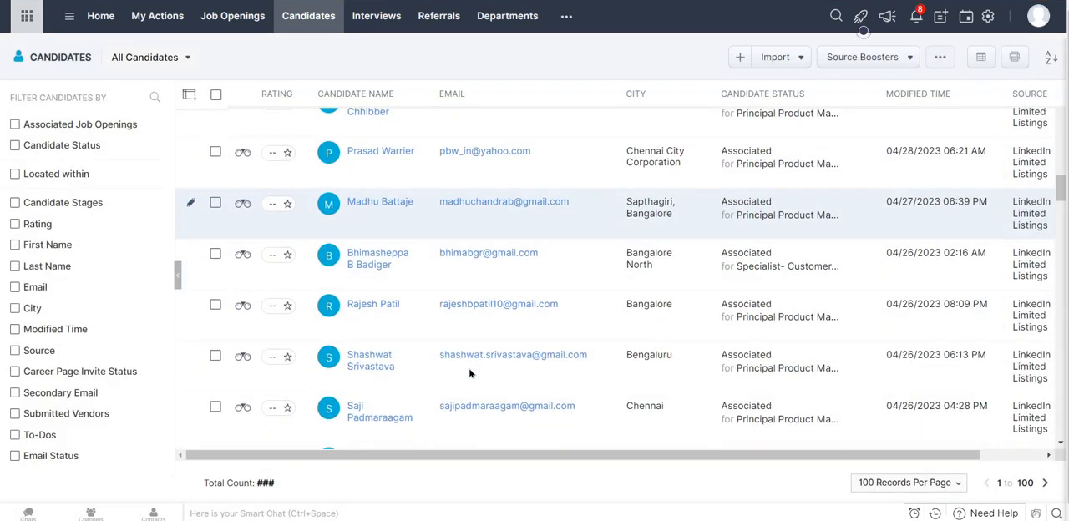
scroll(595, 353, up, 4)
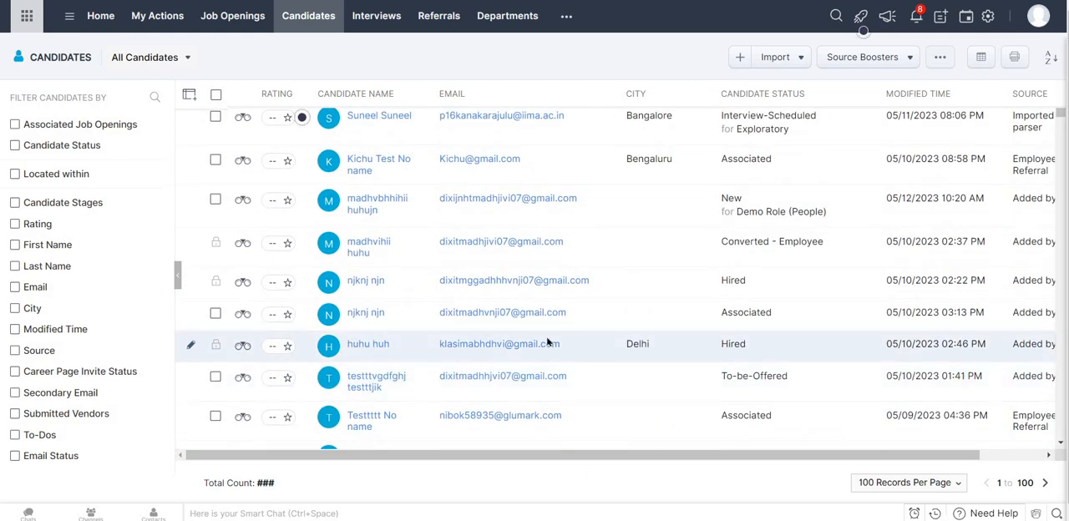
Open the Hired candidate from Delhi and examine the To-Dos and neighbouring related lists.
click(536, 344)
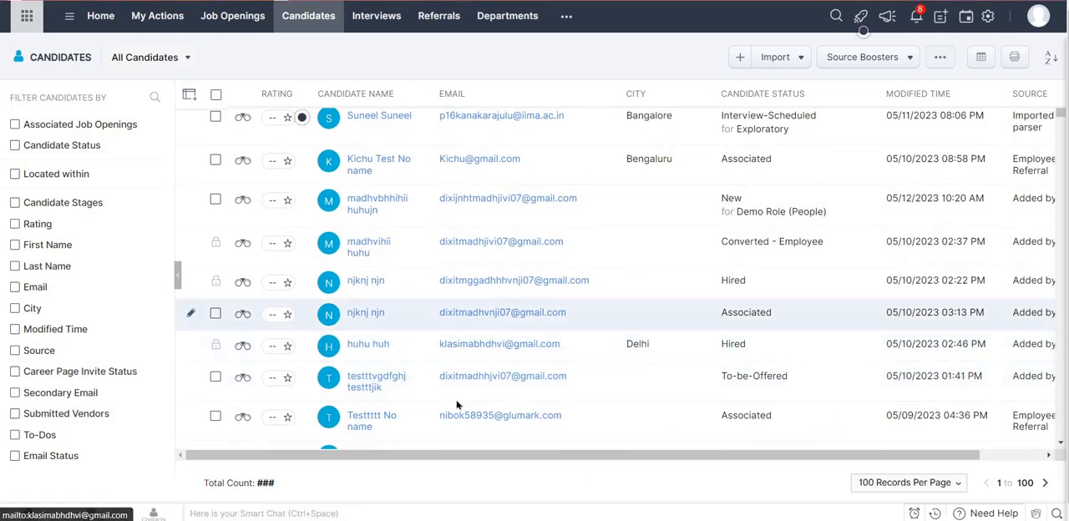
scroll(457, 405, down, 2)
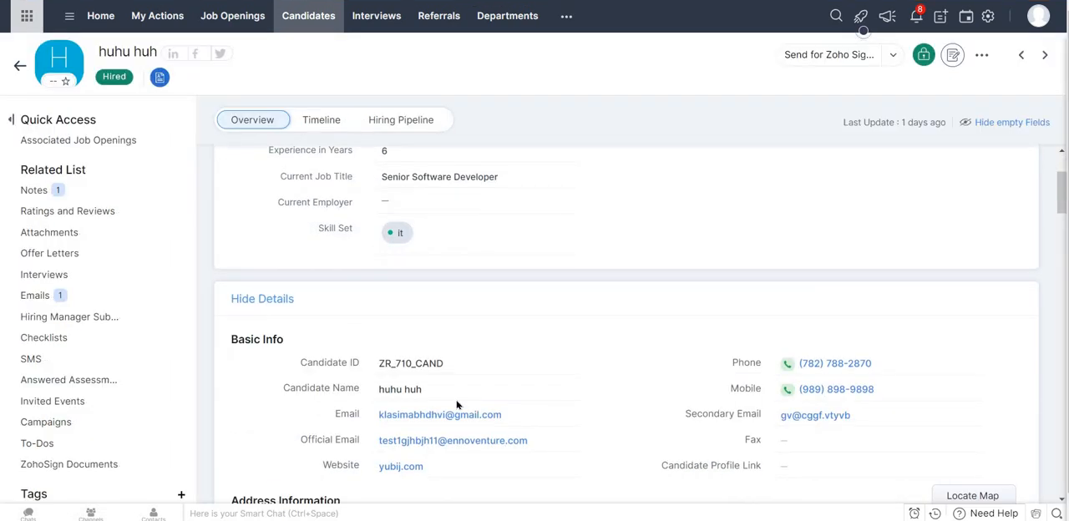
scroll(60, 354, down, 3)
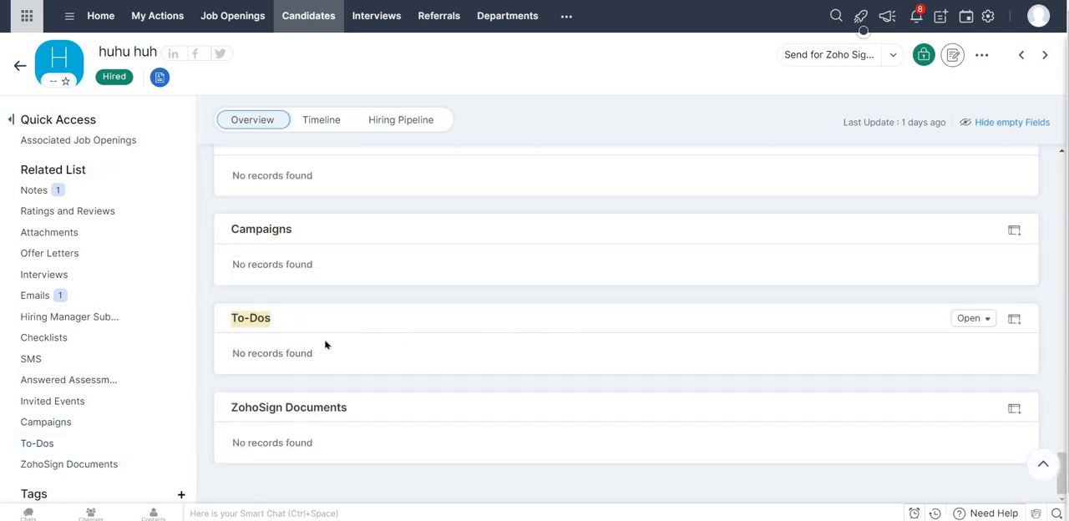
triple_click(336, 341)
click(453, 366)
scroll(422, 401, down, 1)
scroll(422, 401, up, 10)
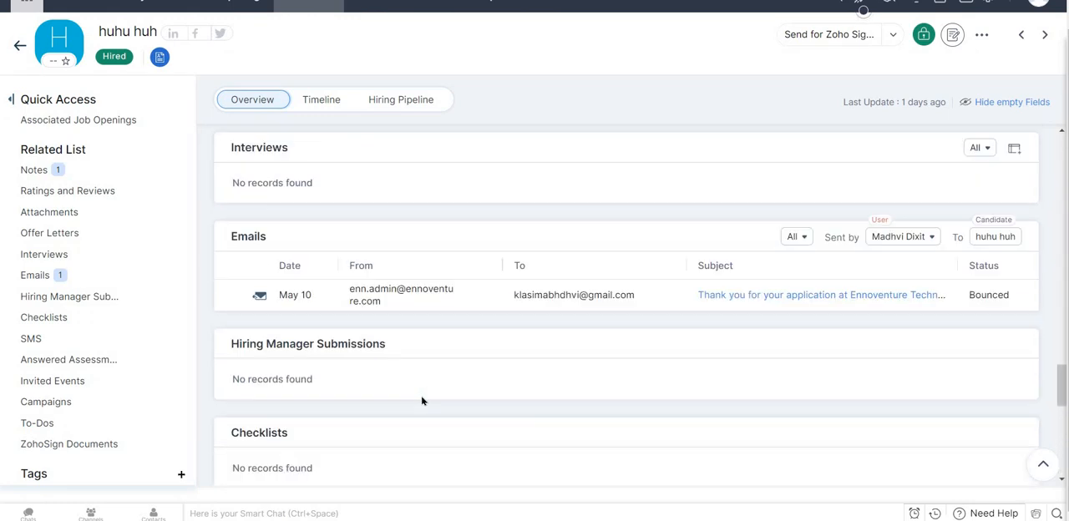
Check the date of the email sent to the Hired candidate and review the record's Notes.
scroll(422, 401, down, 1)
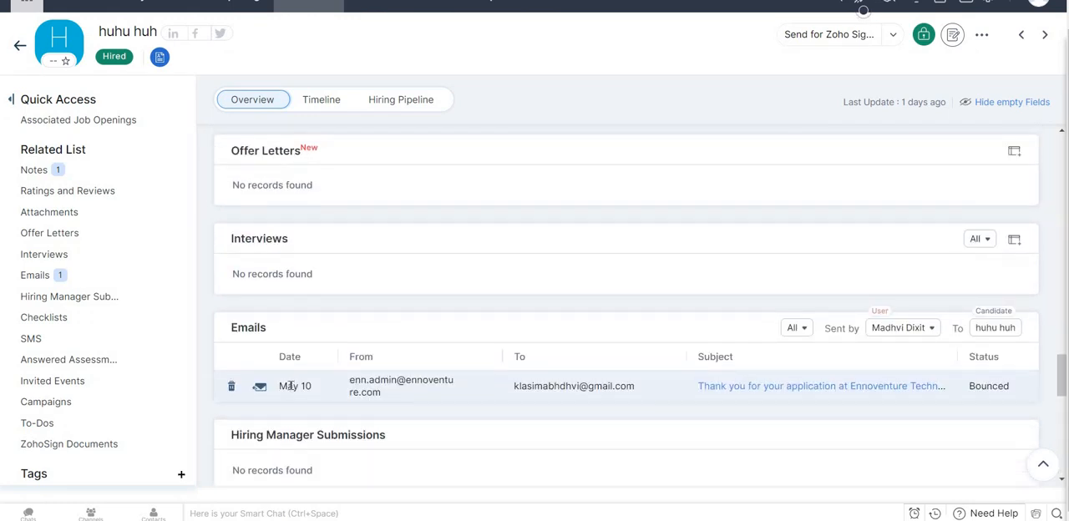
triple_click(318, 389)
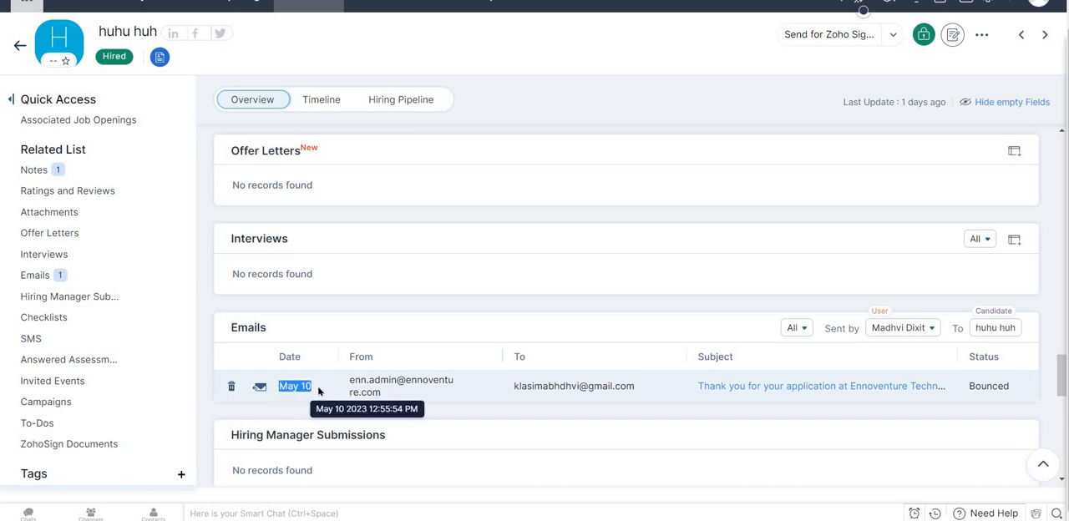
click(321, 391)
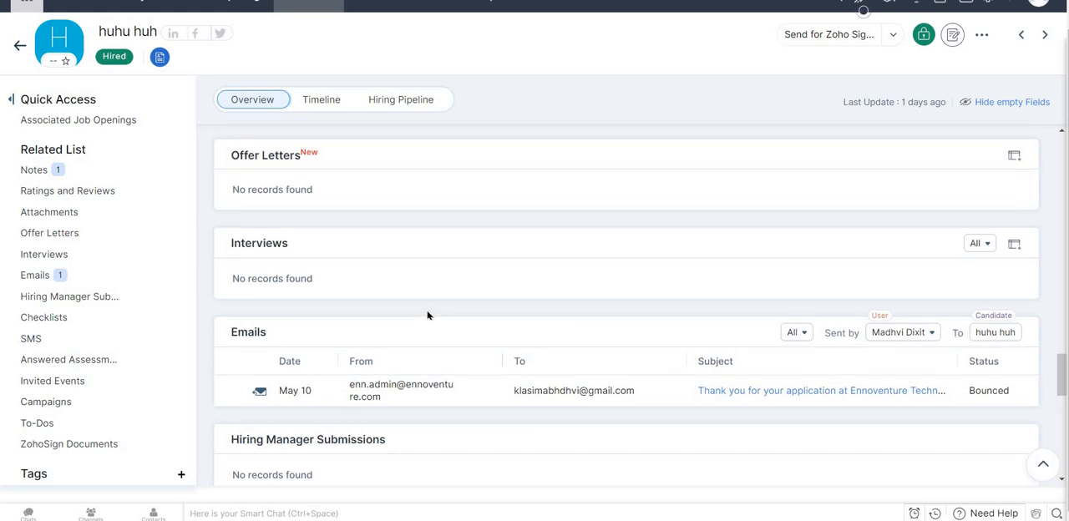
scroll(427, 315, up, 4)
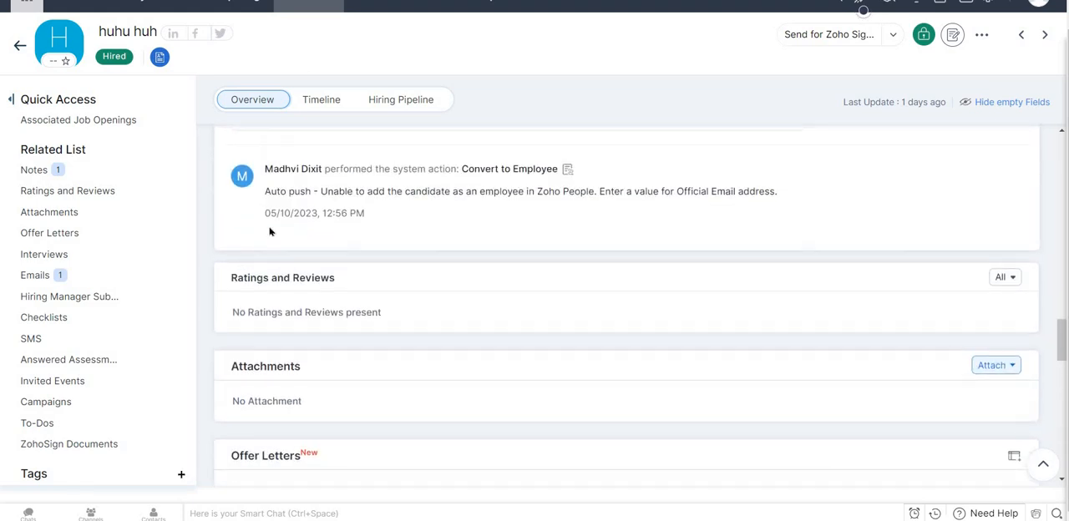
scroll(292, 261, up, 5)
scroll(292, 265, up, 10)
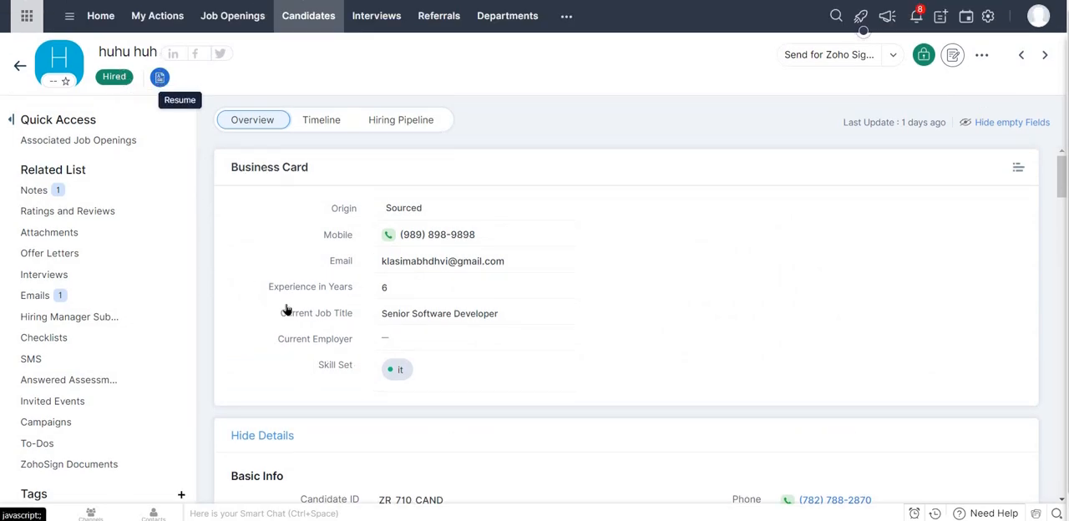
Examine the Hired candidate's contact, professional, Other Info and compensation details down to the related lists.
scroll(243, 208, down, 1)
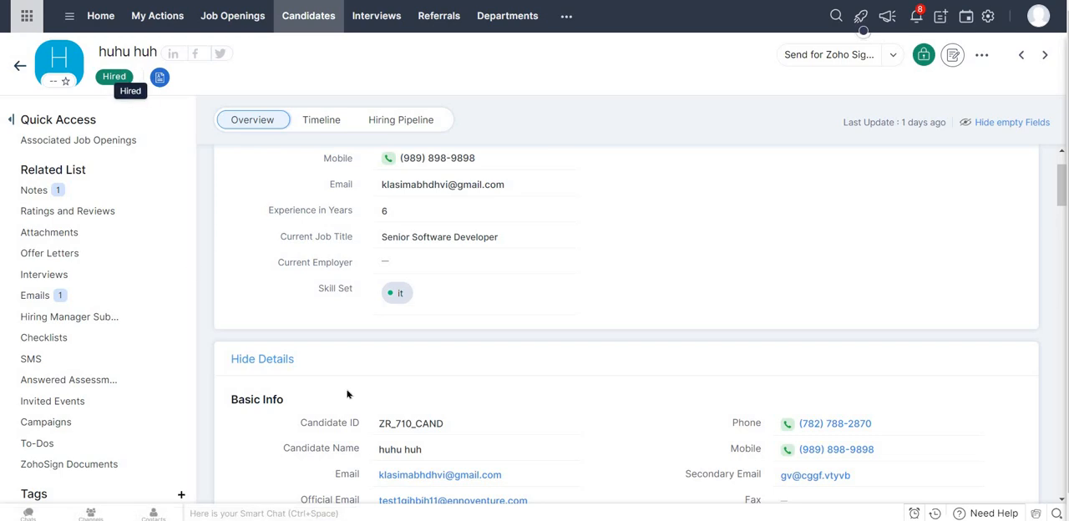
scroll(348, 394, down, 4)
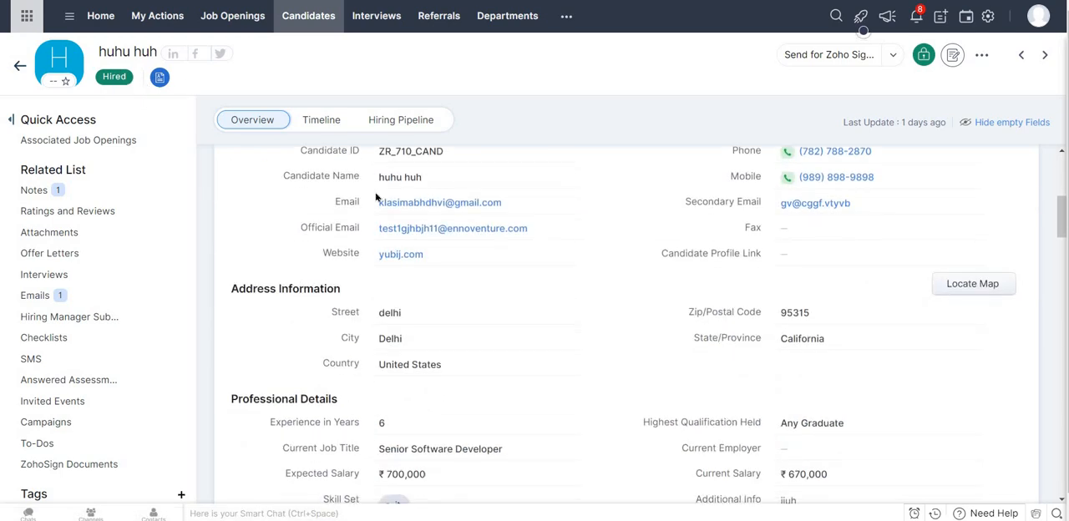
scroll(432, 418, down, 6)
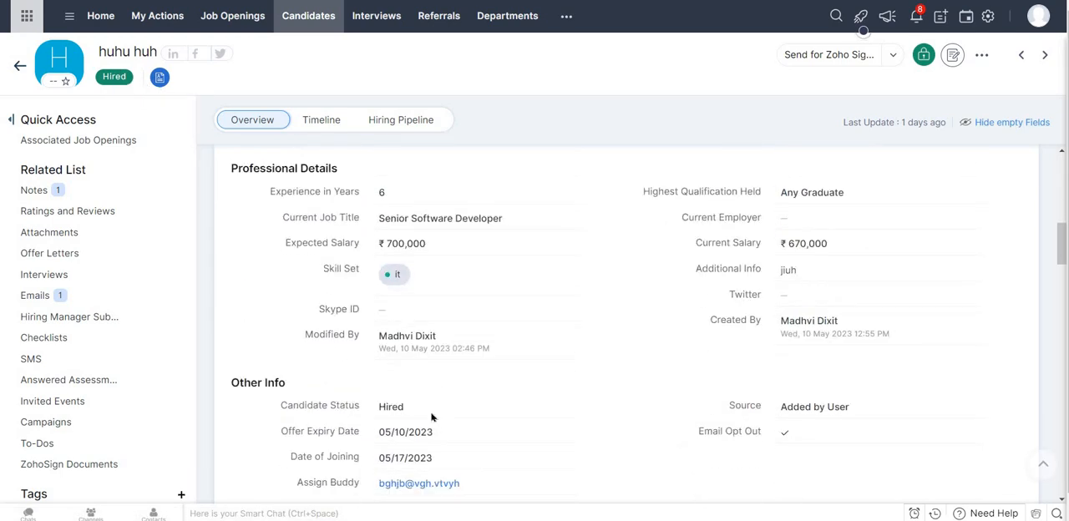
scroll(432, 417, down, 12)
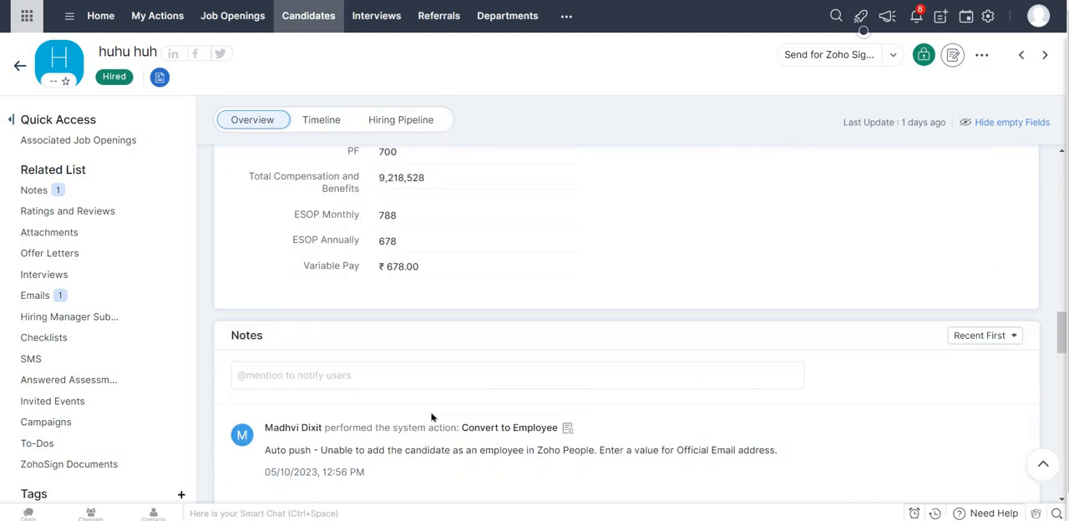
scroll(432, 418, down, 5)
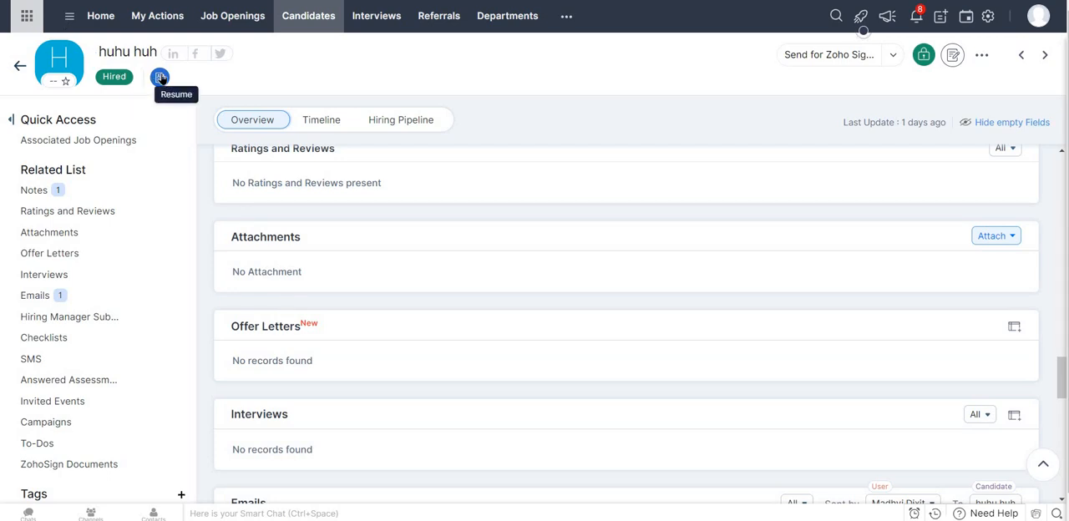
Return to the candidates list and open the candidate with status Converted - Employee to examine the basic information.
click(304, 15)
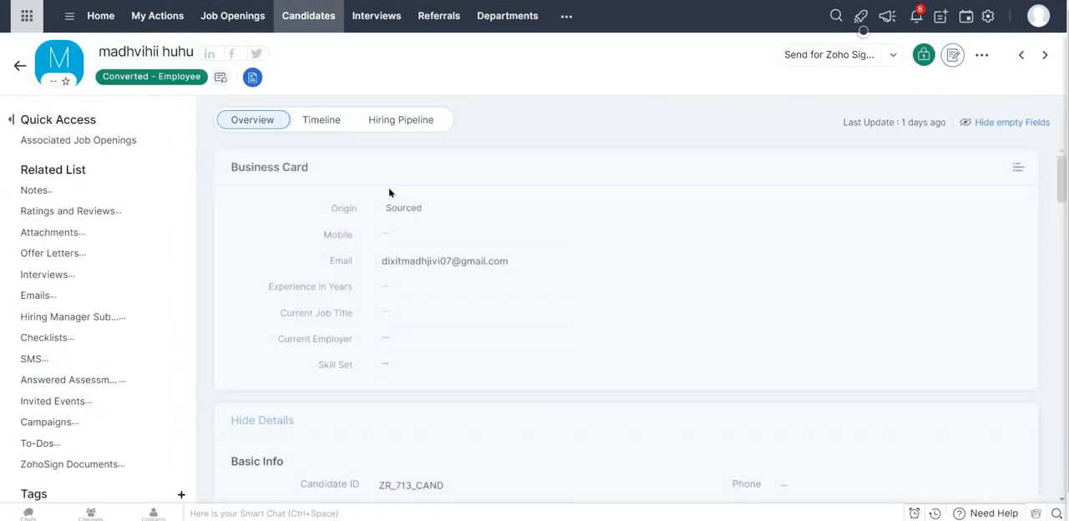
scroll(406, 299, down, 5)
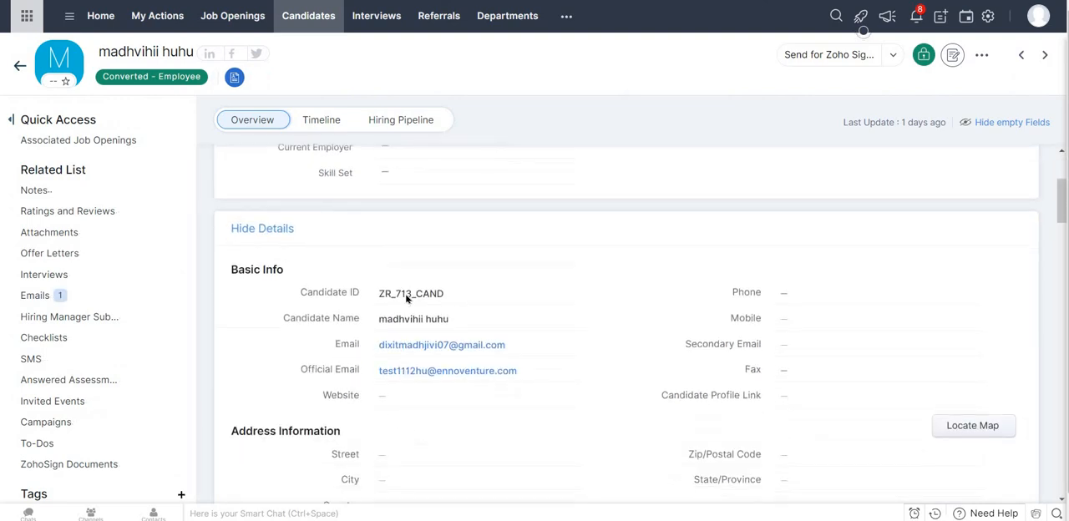